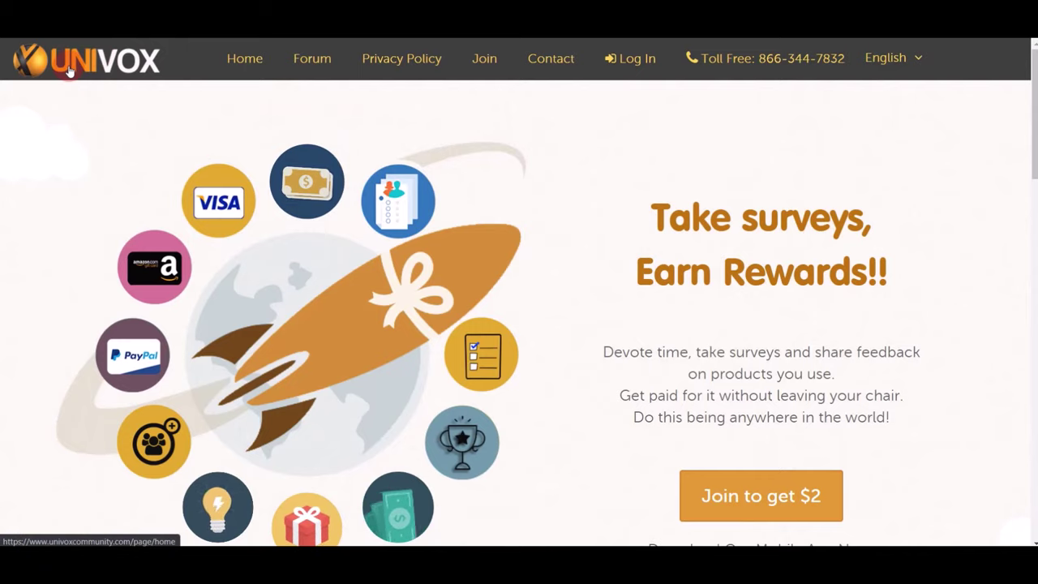
# - Reload the Univox home page and open the app's Google Play listing from the badge
pyautogui.click(69, 73)
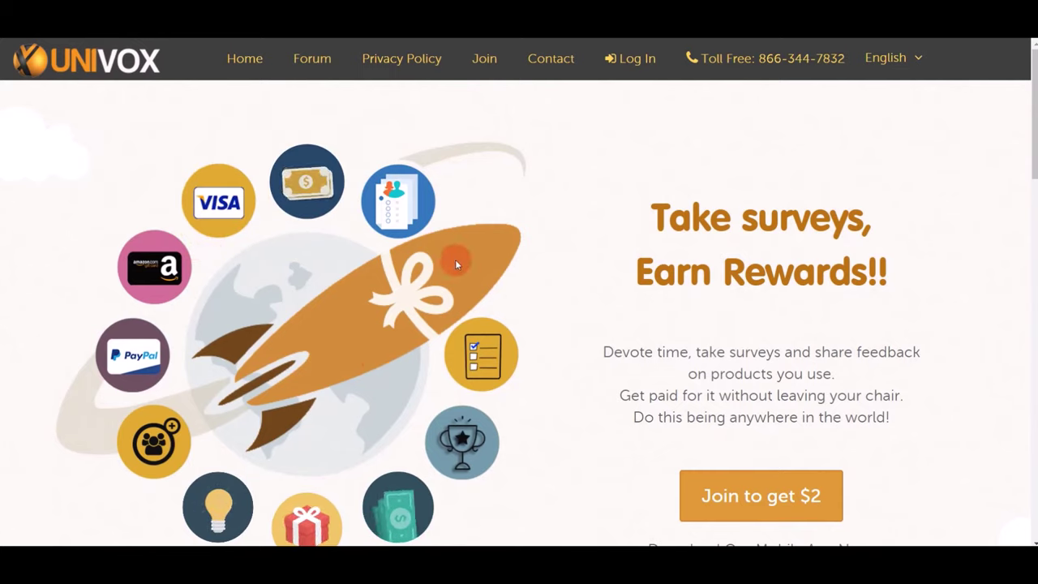
pyautogui.scroll(-1, 964, 251)
pyautogui.scroll(-2, 823, 268)
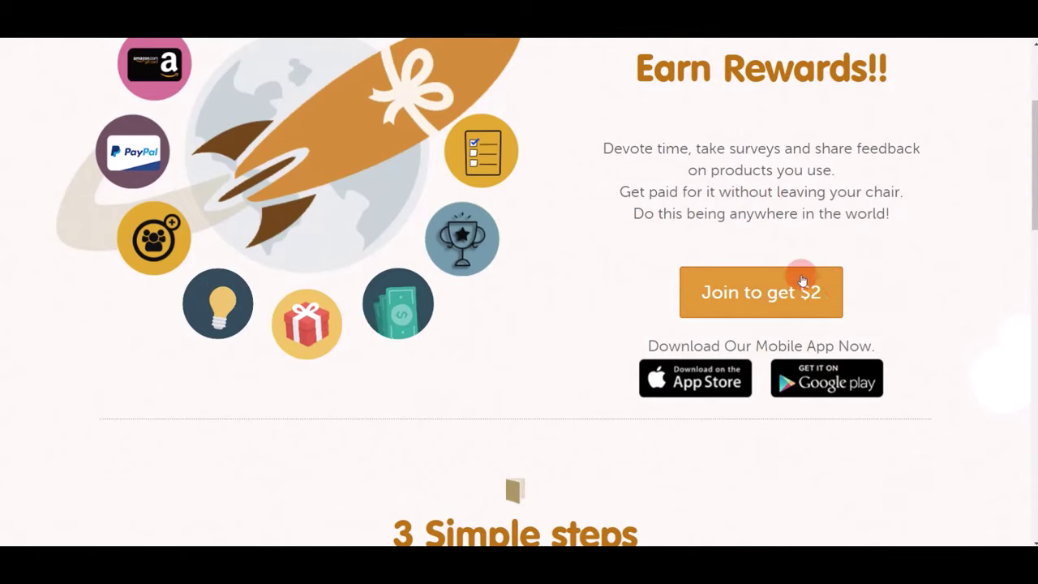
pyautogui.click(836, 295)
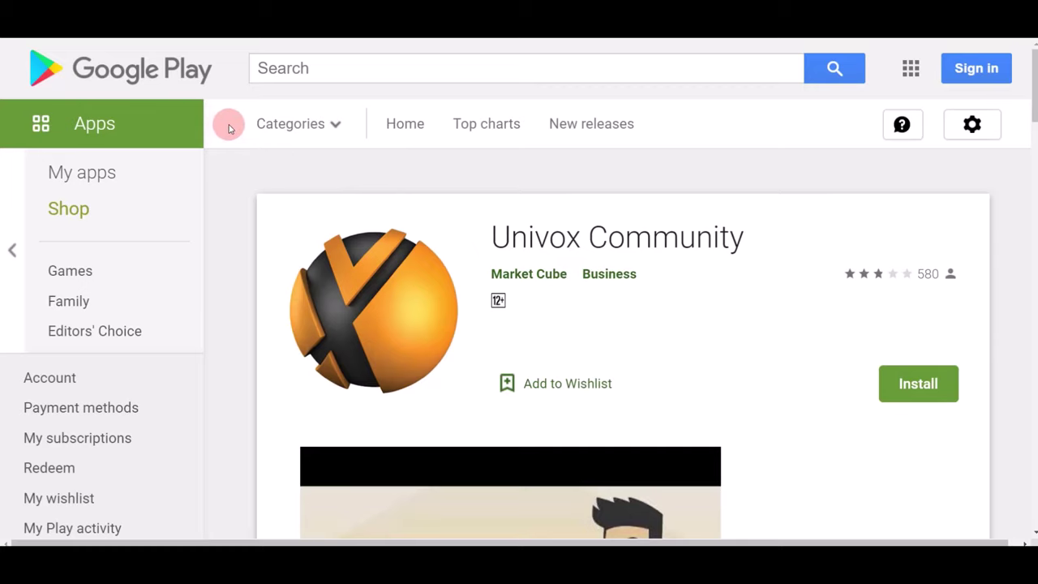
# - Look over the Google Play listing and highlight the Univox Community app title
pyautogui.scroll(-1, 414, 162)
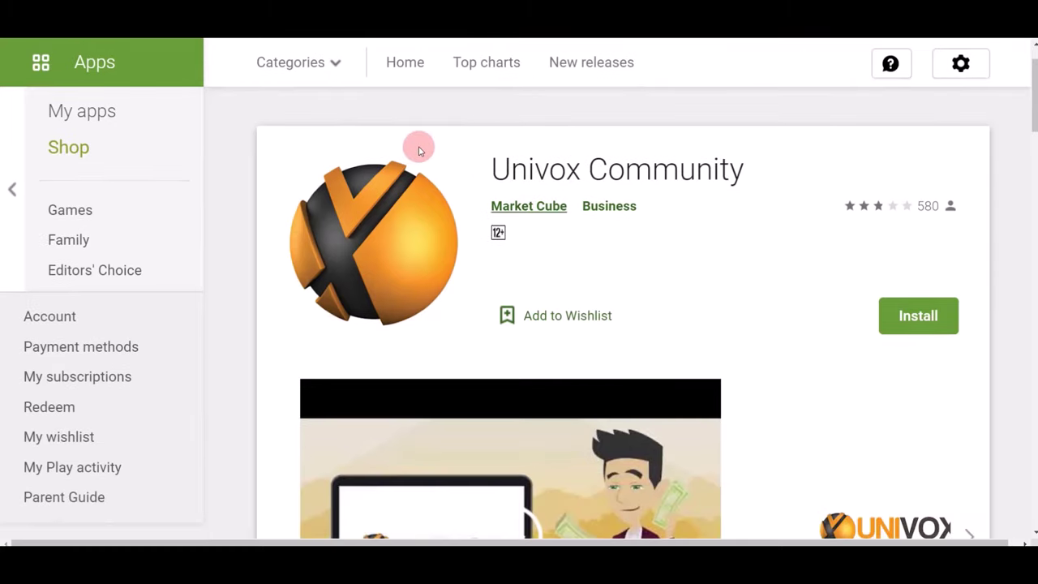
pyautogui.moveTo(745, 169); pyautogui.dragTo(480, 167)
pyautogui.scroll(1, 438, 203)
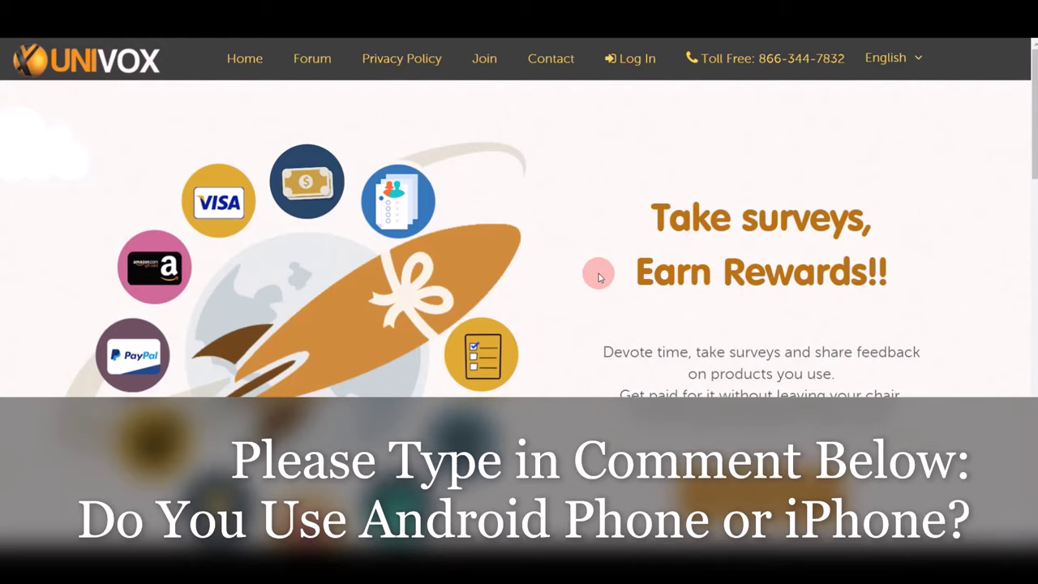
pyautogui.scroll(-8, 527, 178)
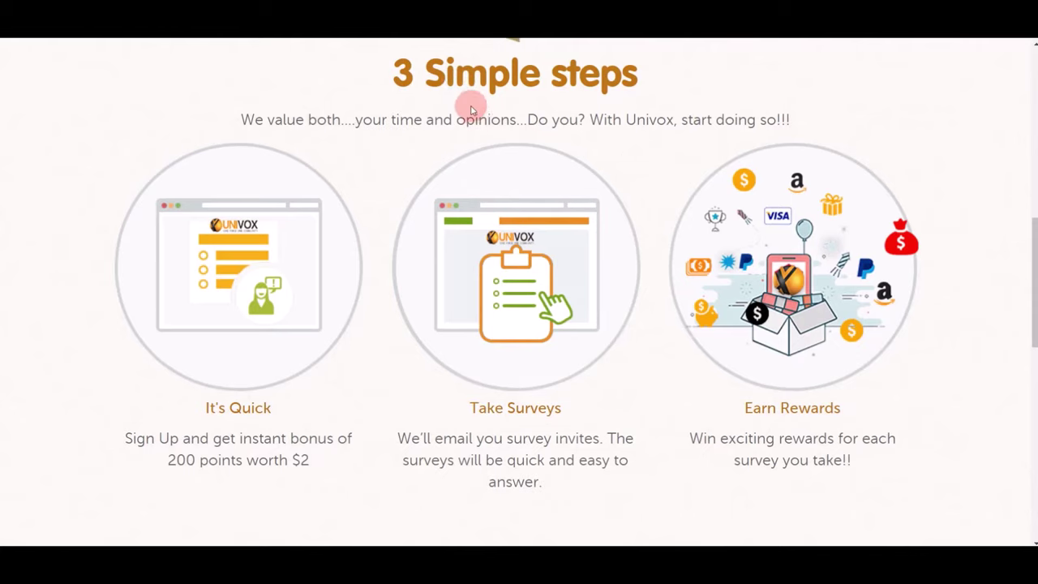
pyautogui.moveTo(390, 73); pyautogui.dragTo(639, 75)
pyautogui.scroll(-2, 349, 327)
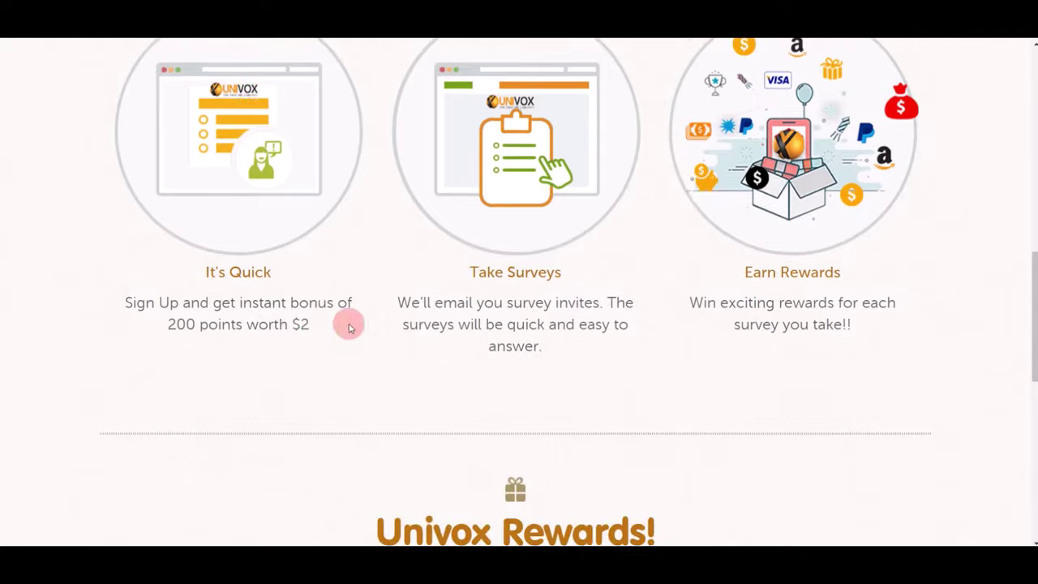
pyautogui.moveTo(123, 303); pyautogui.dragTo(326, 327)
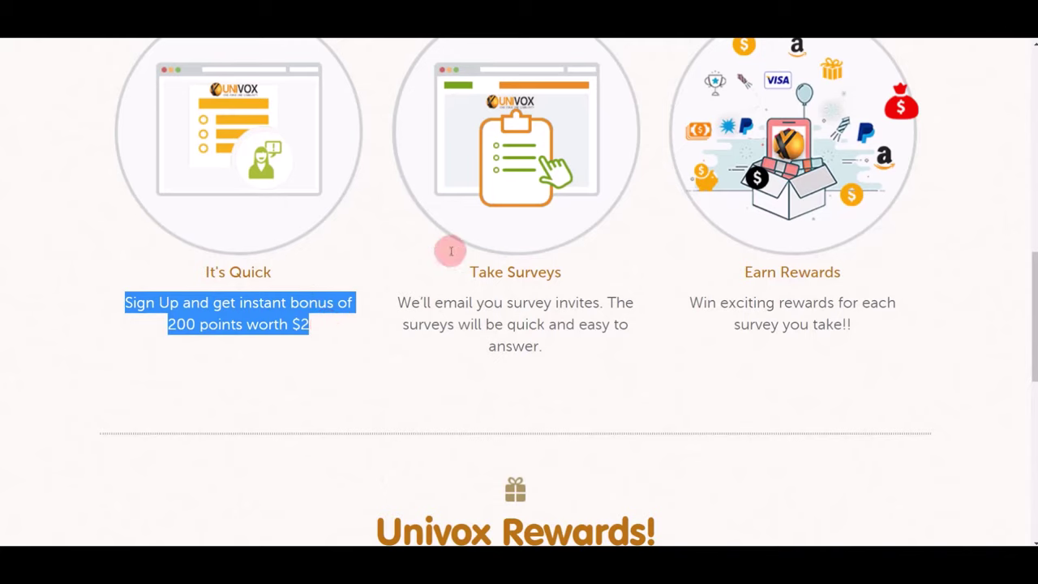
pyautogui.moveTo(463, 300); pyautogui.dragTo(583, 347)
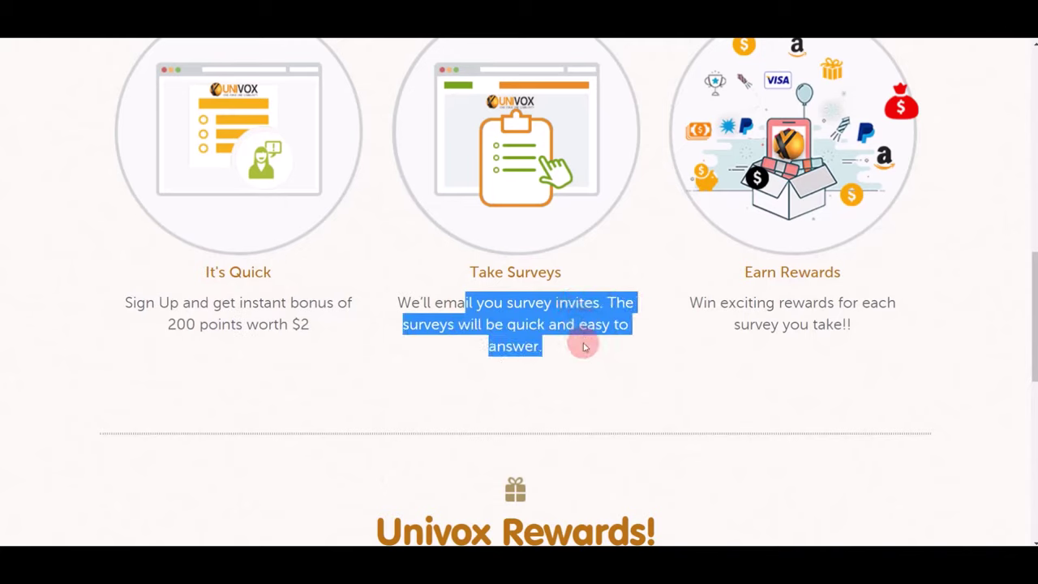
pyautogui.moveTo(702, 301); pyautogui.dragTo(859, 329)
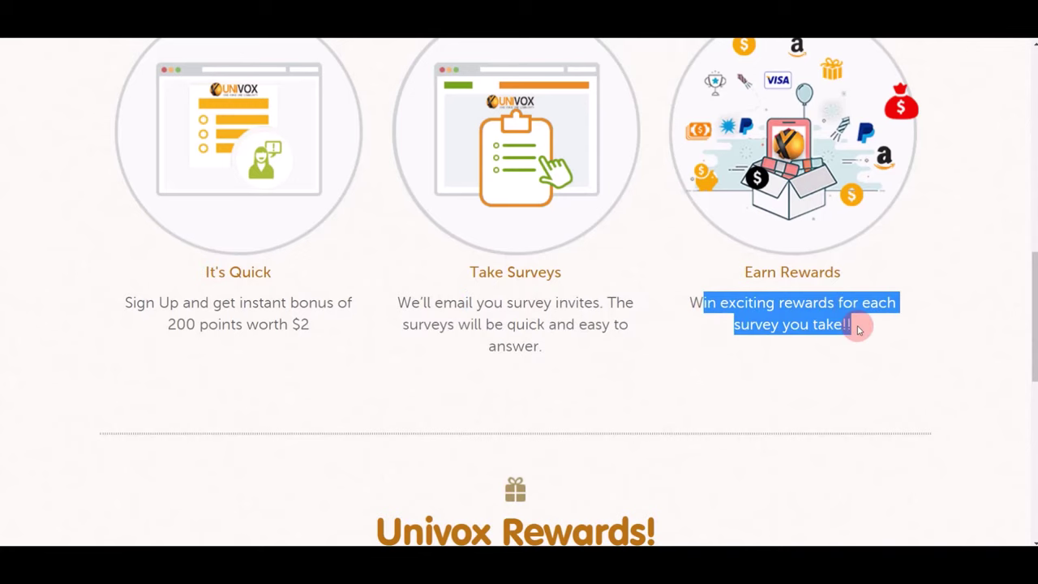
pyautogui.scroll(-5, 860, 329)
pyautogui.moveTo(376, 124); pyautogui.dragTo(661, 138)
pyautogui.click(390, 126)
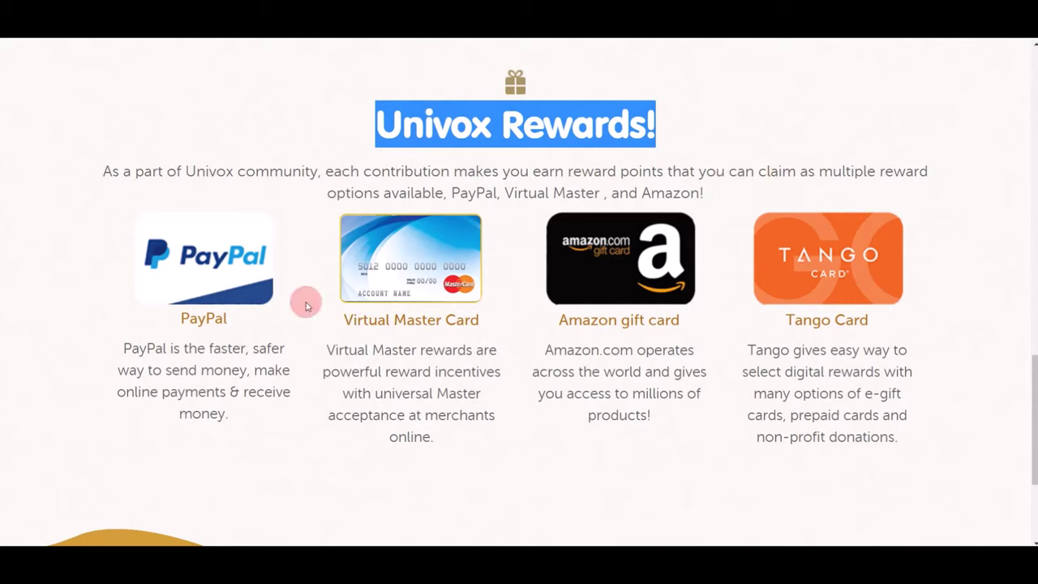
pyautogui.moveTo(237, 324); pyautogui.dragTo(153, 317)
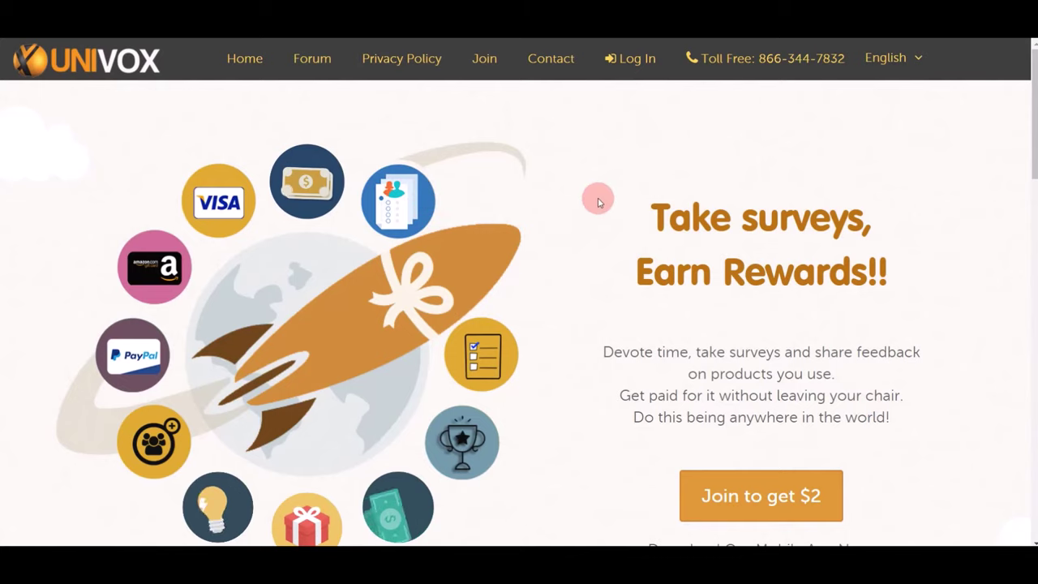
# - Open the Univox sign-up page and briefly highlight its 'Sign up now' heading
pyautogui.scroll(-1, 651, 194)
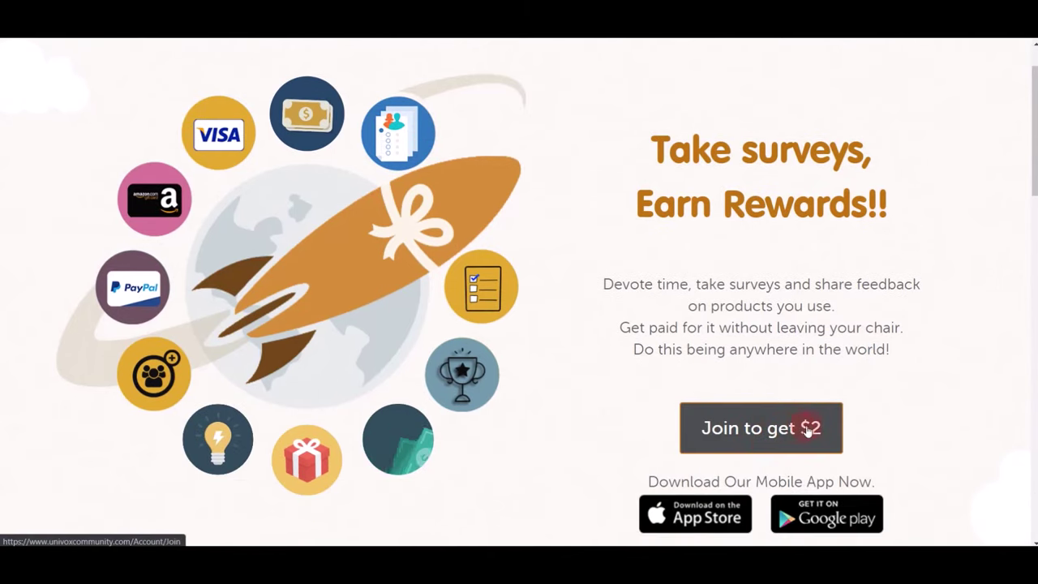
pyautogui.click(779, 428)
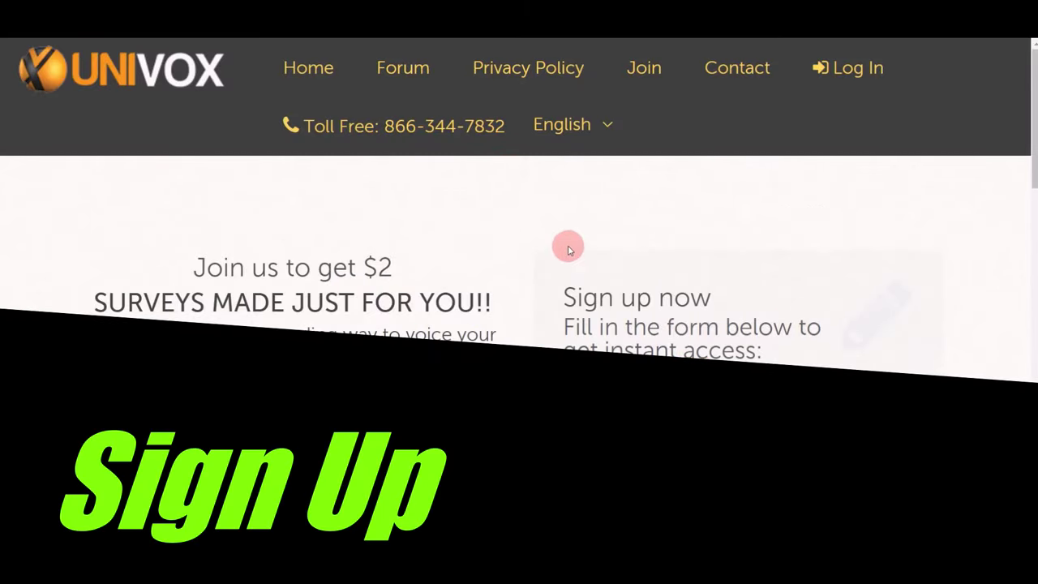
pyautogui.moveTo(564, 298); pyautogui.dragTo(697, 298)
pyautogui.scroll(-6, 748, 271)
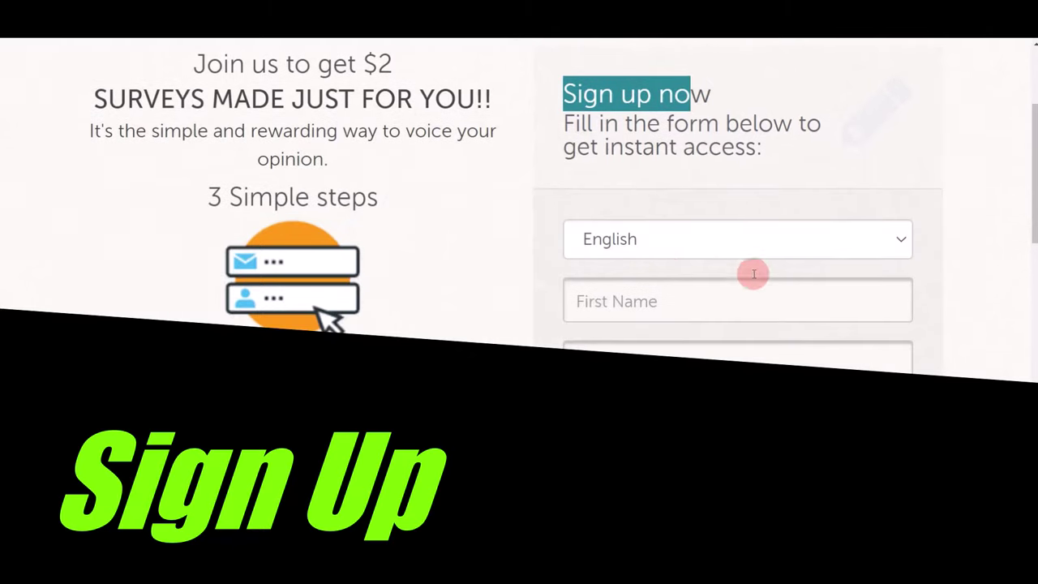
pyautogui.scroll(4, 771, 334)
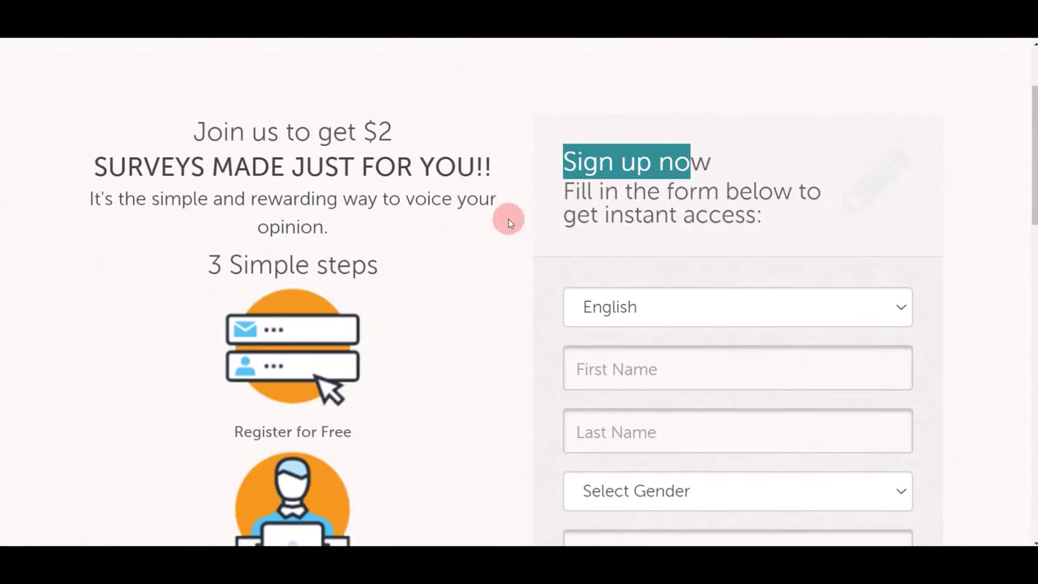
pyautogui.click(397, 136)
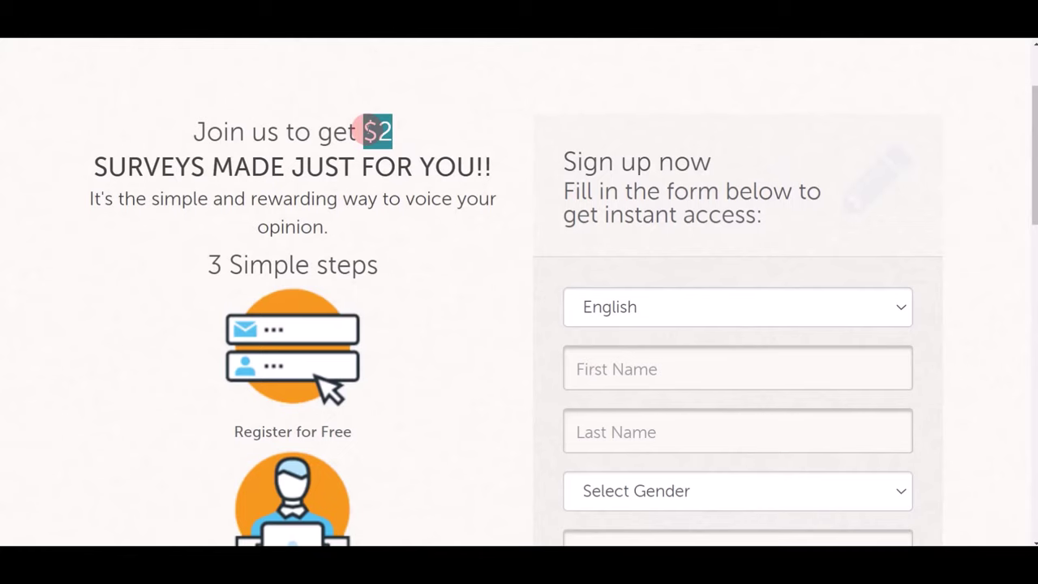
# - Set the gender on the sign-up form to Male
pyautogui.scroll(-3, 446, 181)
pyautogui.scroll(-1, 475, 167)
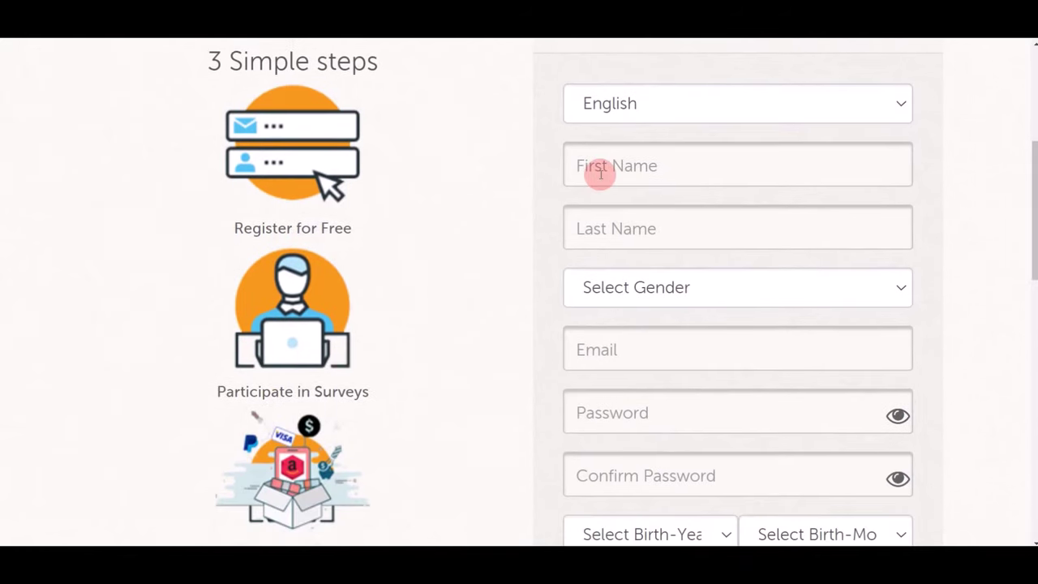
pyautogui.scroll(-1, 616, 173)
pyautogui.click(753, 211)
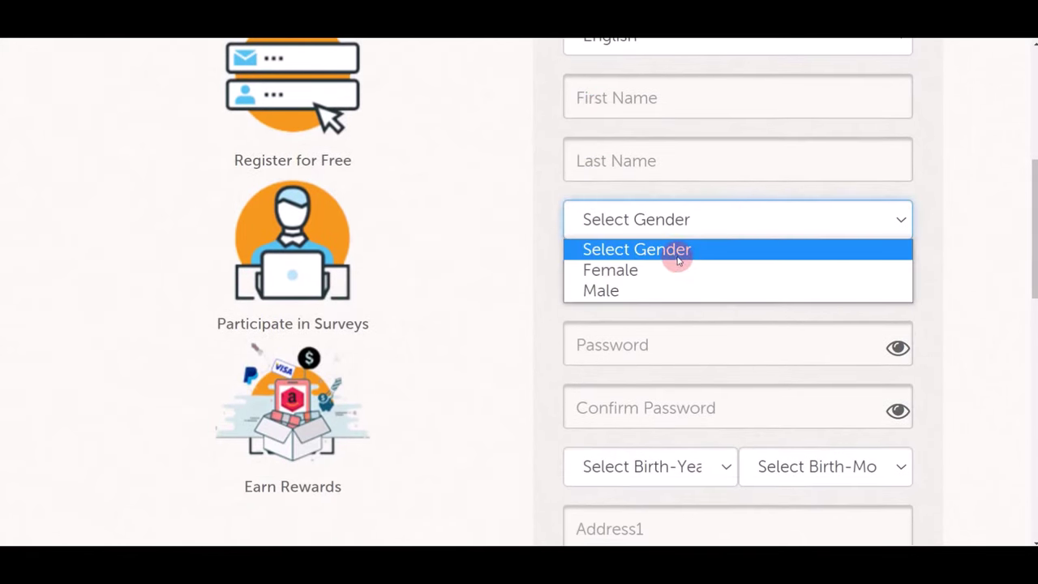
pyautogui.click(616, 291)
# - Check the Birth-Year and Birth-Month dropdowns, then scroll down to the Captcha field
pyautogui.scroll(-1, 500, 263)
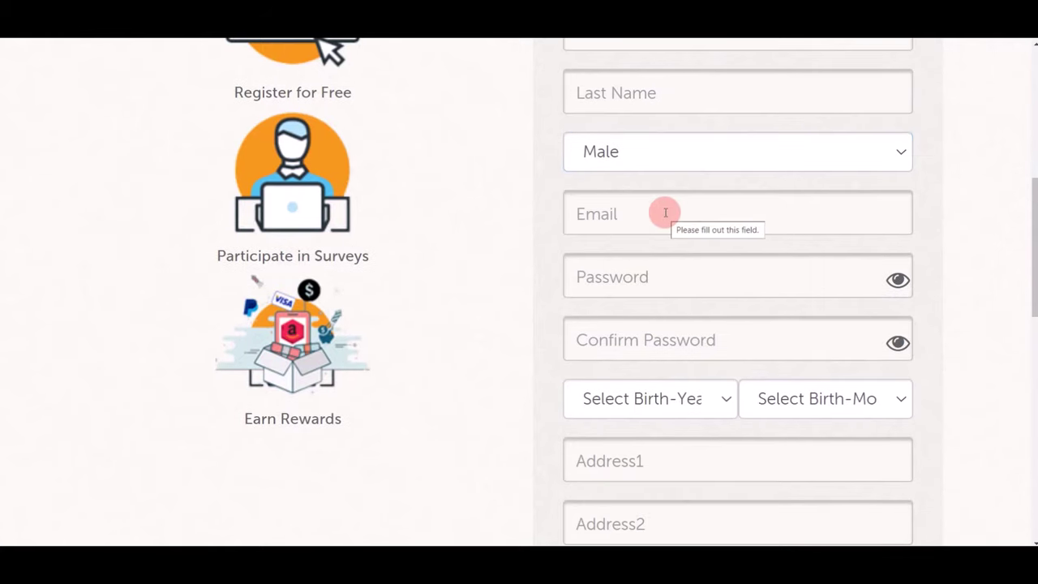
pyautogui.scroll(-1, 619, 176)
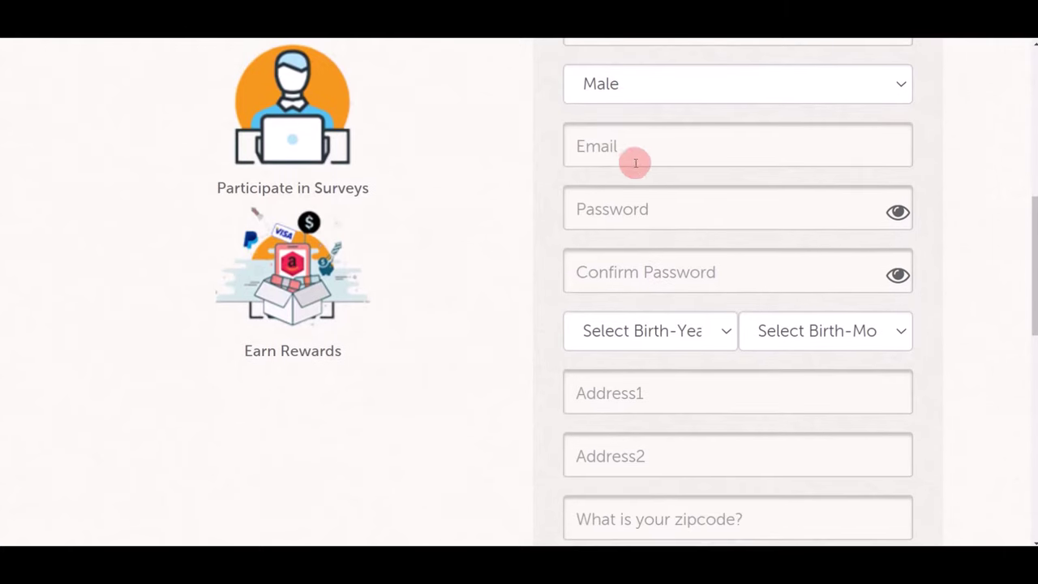
pyautogui.scroll(-1, 635, 218)
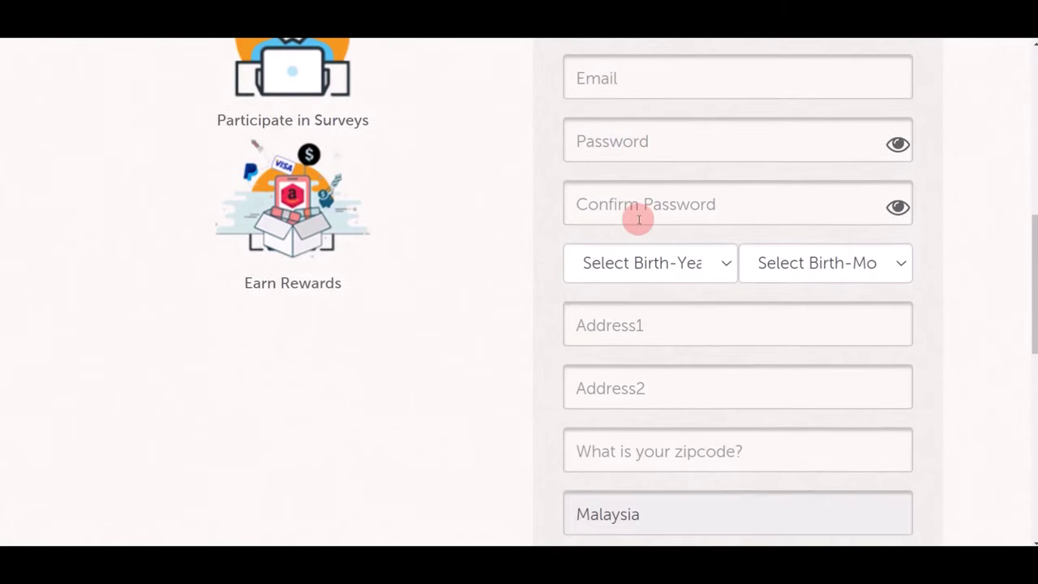
pyautogui.click(699, 263)
pyautogui.click(787, 262)
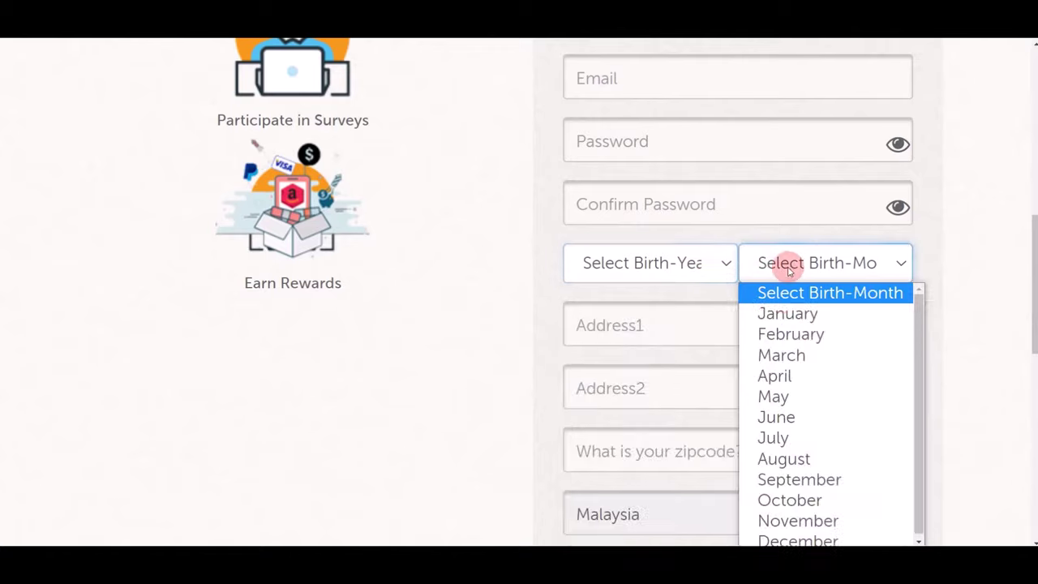
pyautogui.scroll(-2, 794, 247)
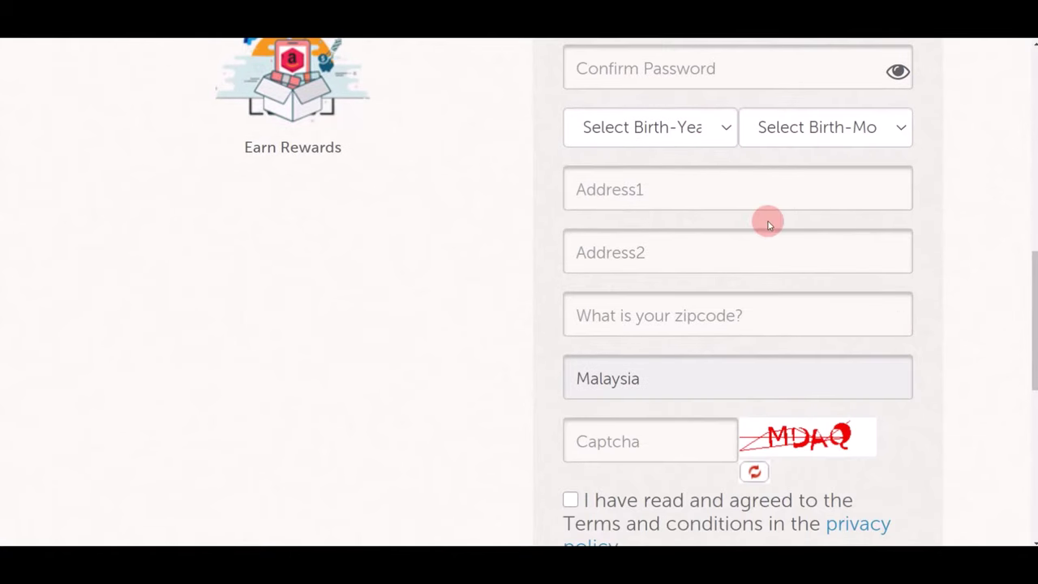
pyautogui.scroll(-2, 770, 231)
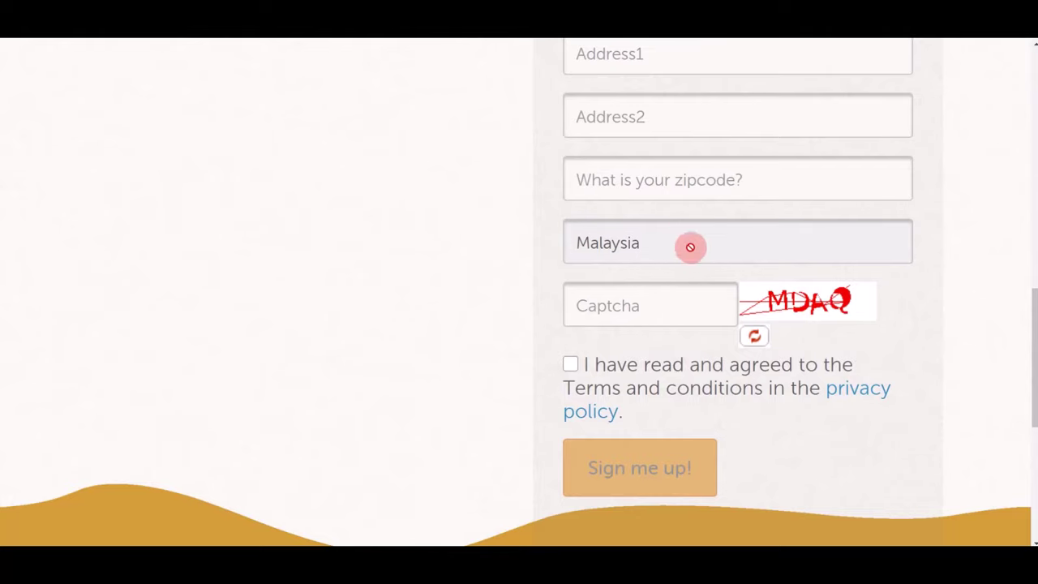
# - Enter the captcha code and tick the terms and conditions checkbox
pyautogui.click(645, 313)
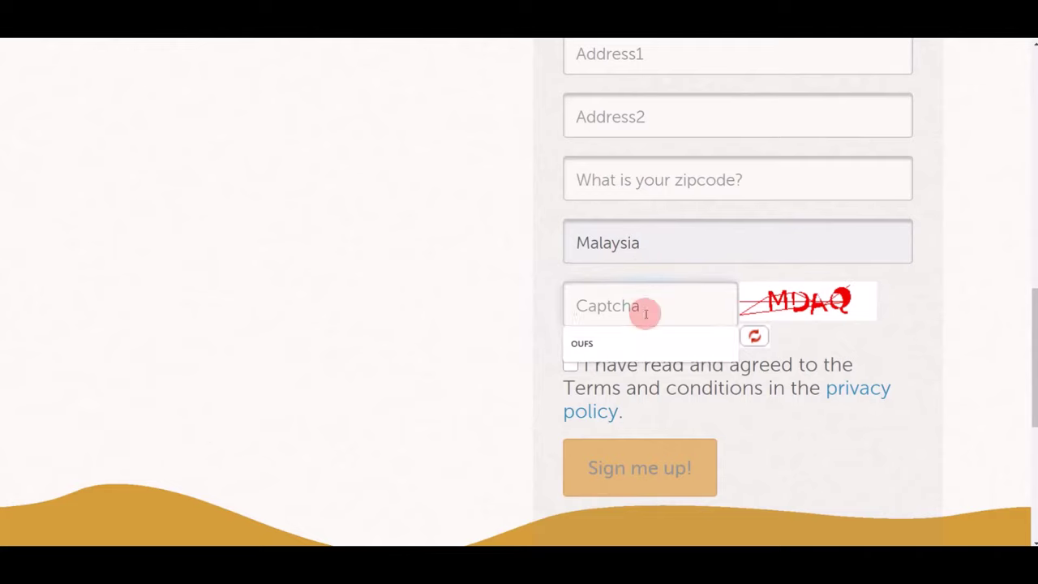
pyautogui.write('MDAQ')
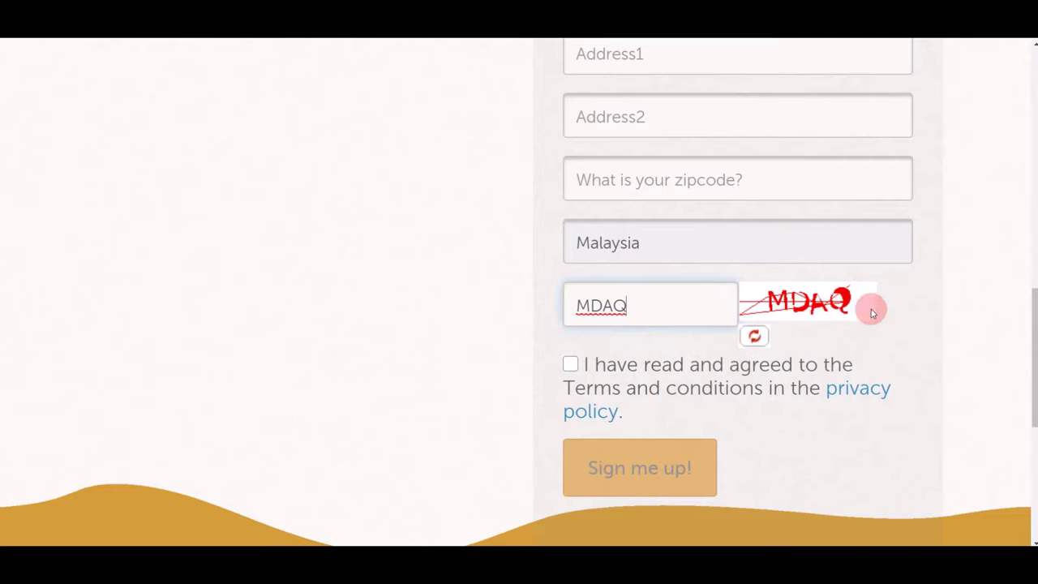
pyautogui.click(324, 273)
pyautogui.scroll(-1, 364, 262)
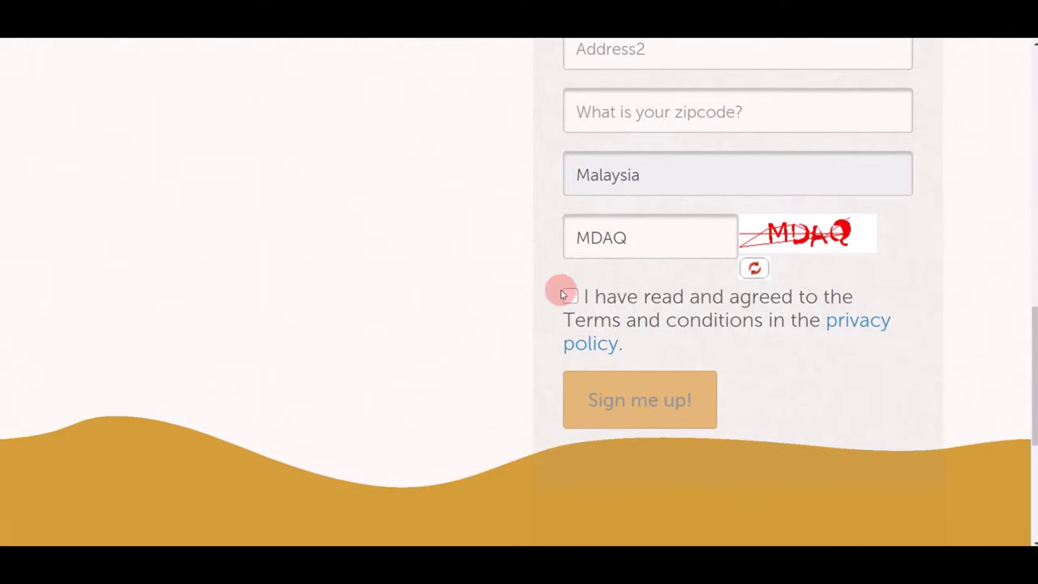
pyautogui.click(570, 297)
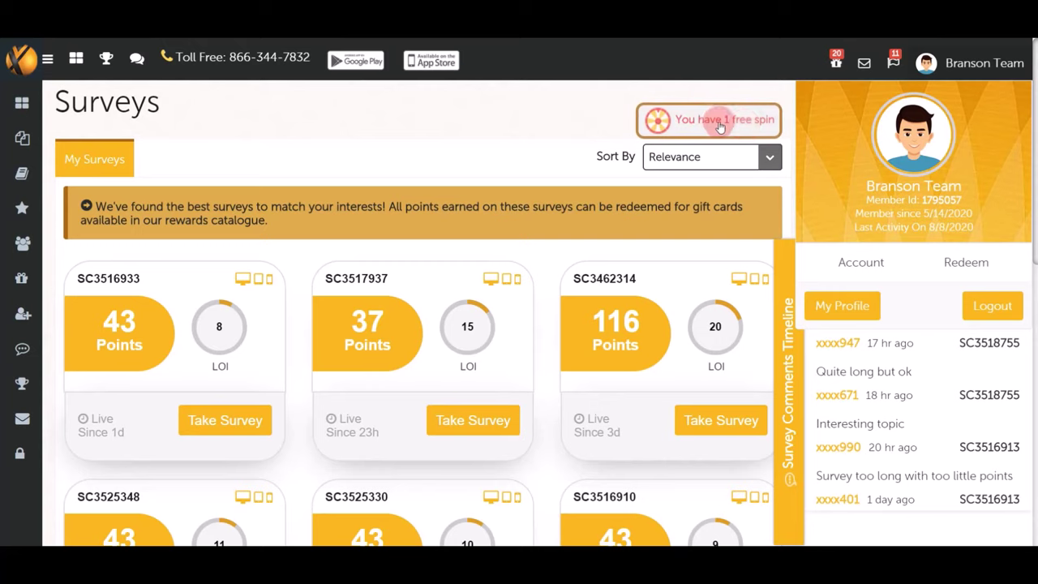
# - Enlarge the page and spin the free Wheel of Fortune, which lands on 'So close!'
pyautogui.click(741, 121)
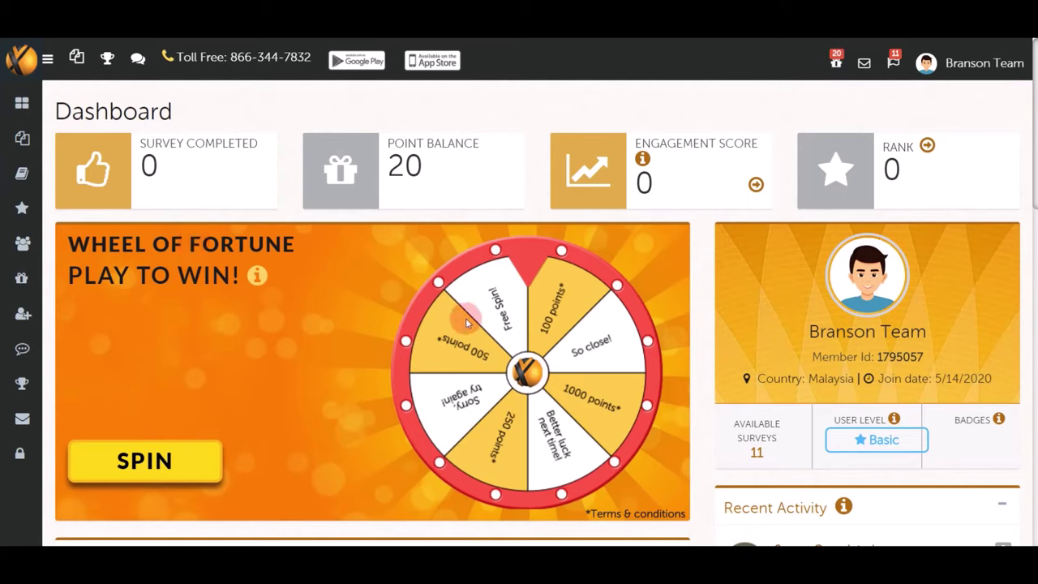
pyautogui.hotkey('ctrl', '+')
pyautogui.hotkey('ctrl', '+')
pyautogui.hotkey('ctrl', '+')
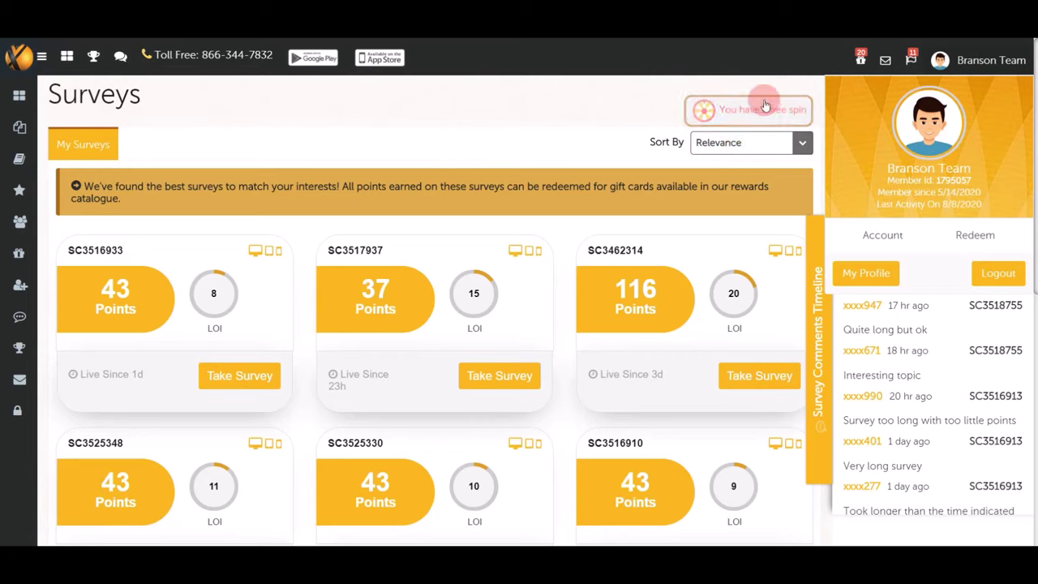
pyautogui.click(785, 106)
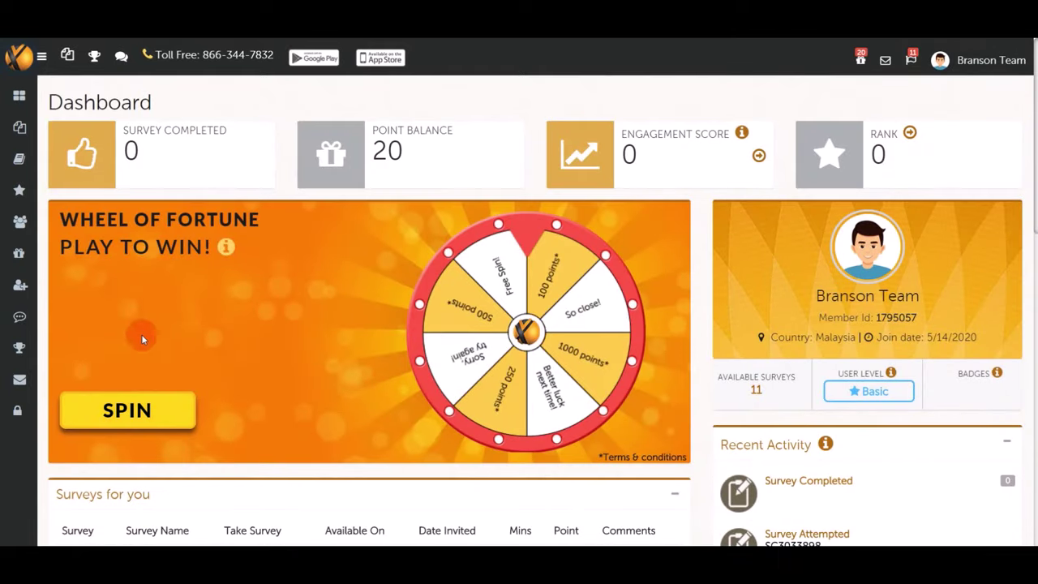
pyautogui.click(194, 415)
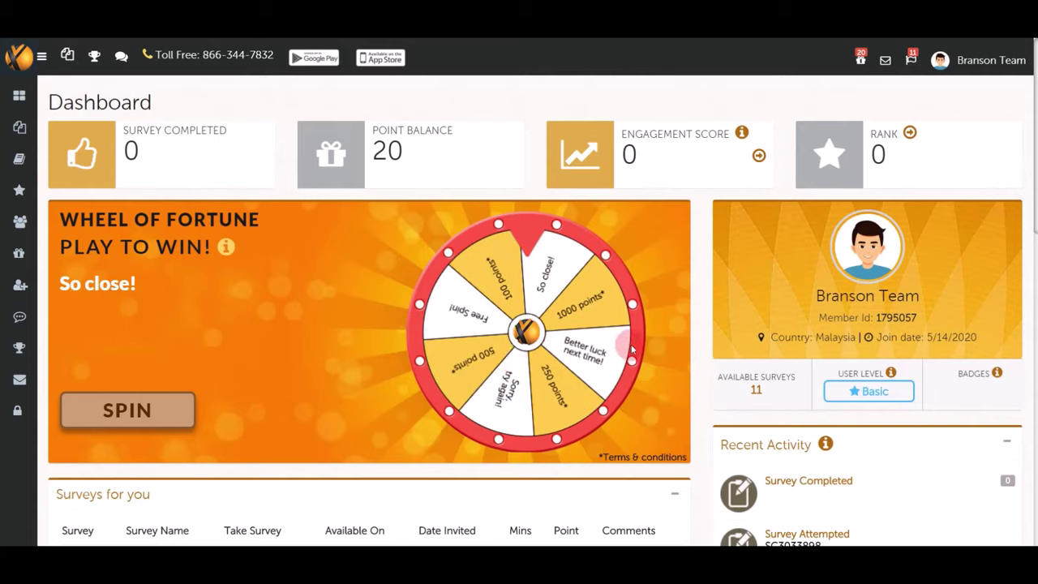
pyautogui.moveTo(138, 284); pyautogui.dragTo(57, 278)
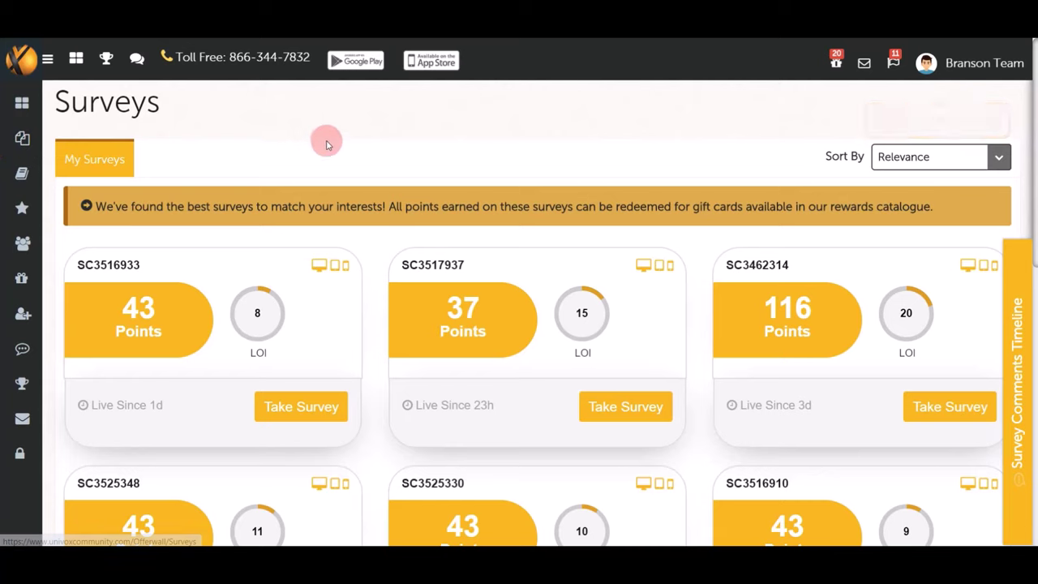
# - Sort surveys by Points: High to Low and start the 136-point survey SC3523569
pyautogui.scroll(-1, 194, 231)
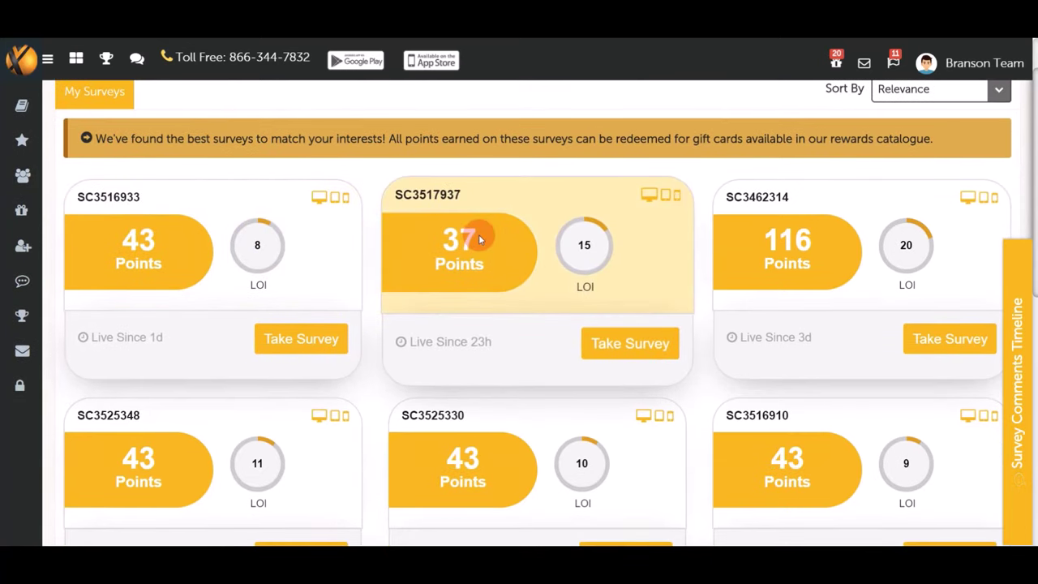
pyautogui.scroll(1, 568, 260)
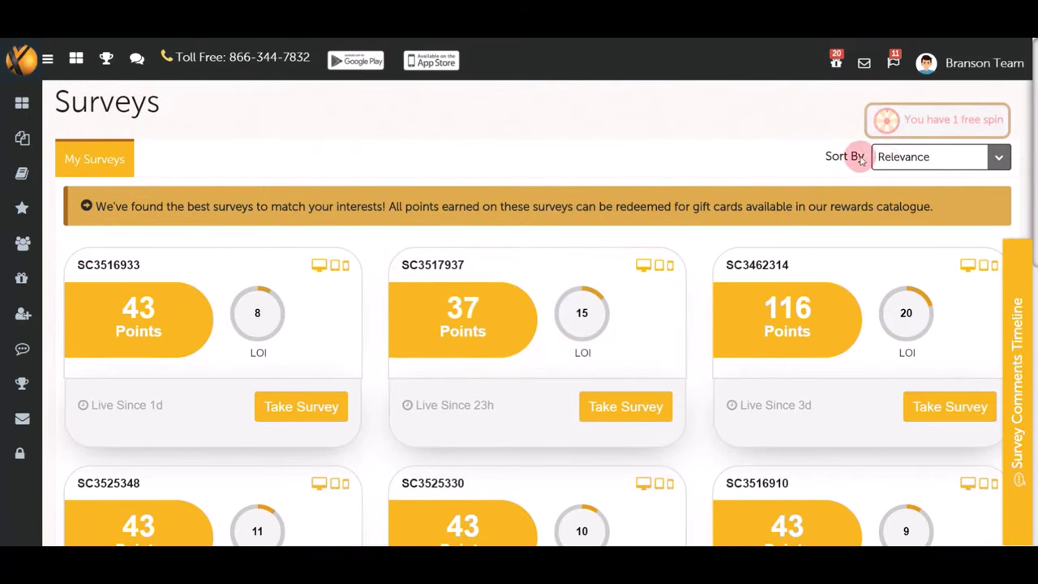
pyautogui.click(999, 160)
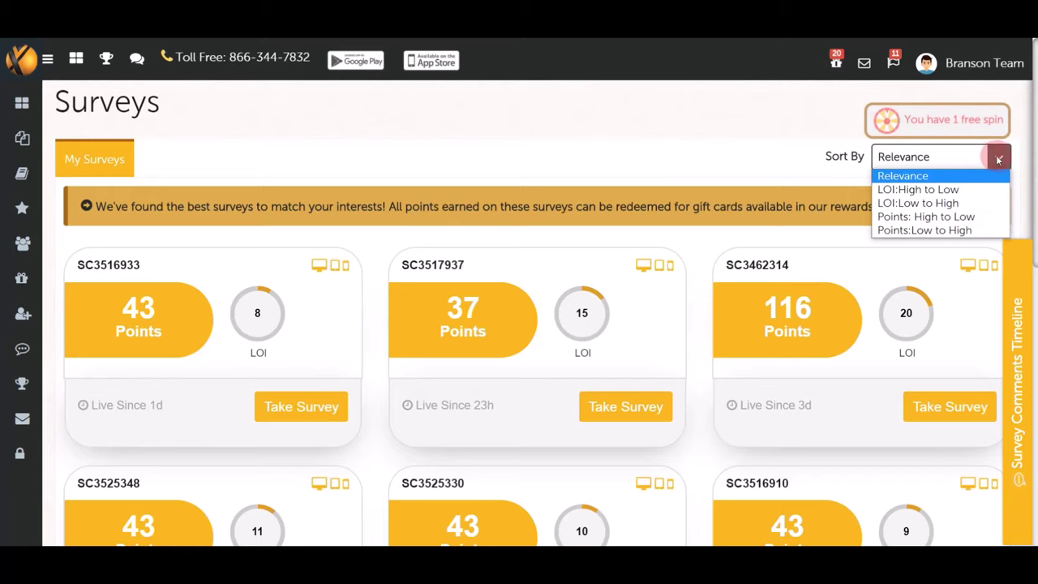
pyautogui.click(932, 217)
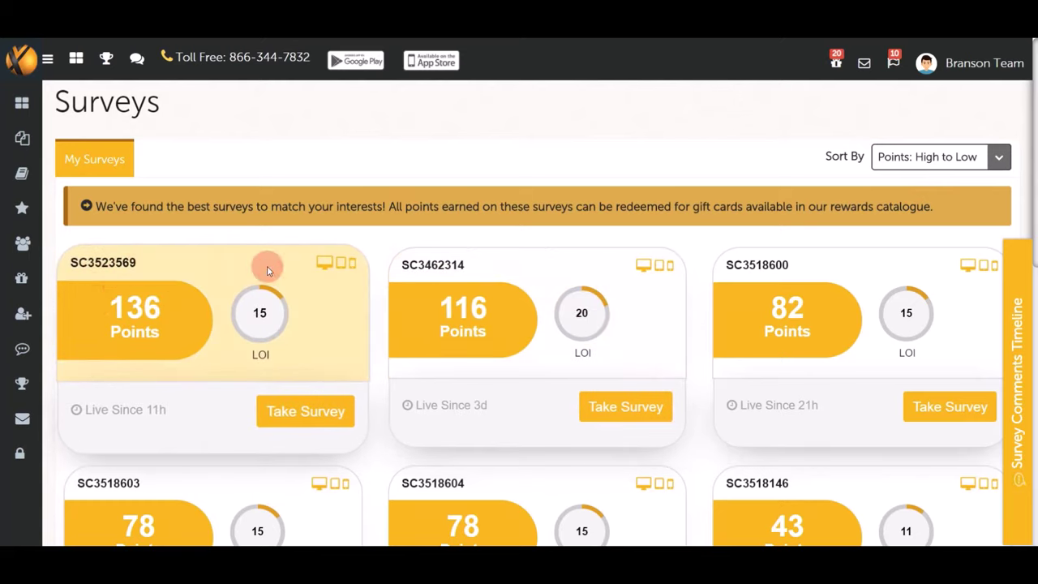
pyautogui.click(302, 409)
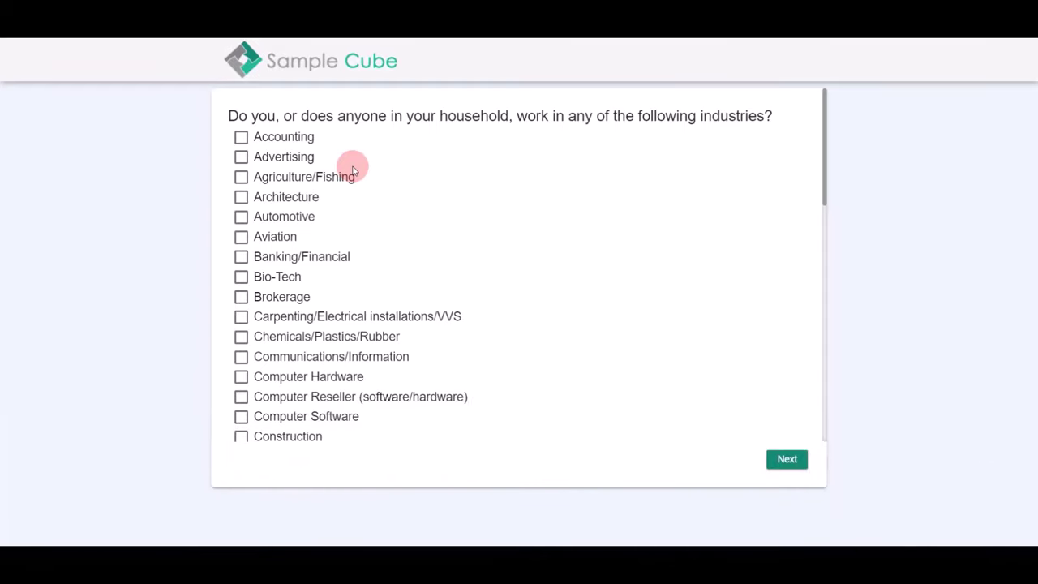
# - Answer Architecture for the industry question and Executive Leadership for the department question
pyautogui.click(241, 197)
pyautogui.click(775, 460)
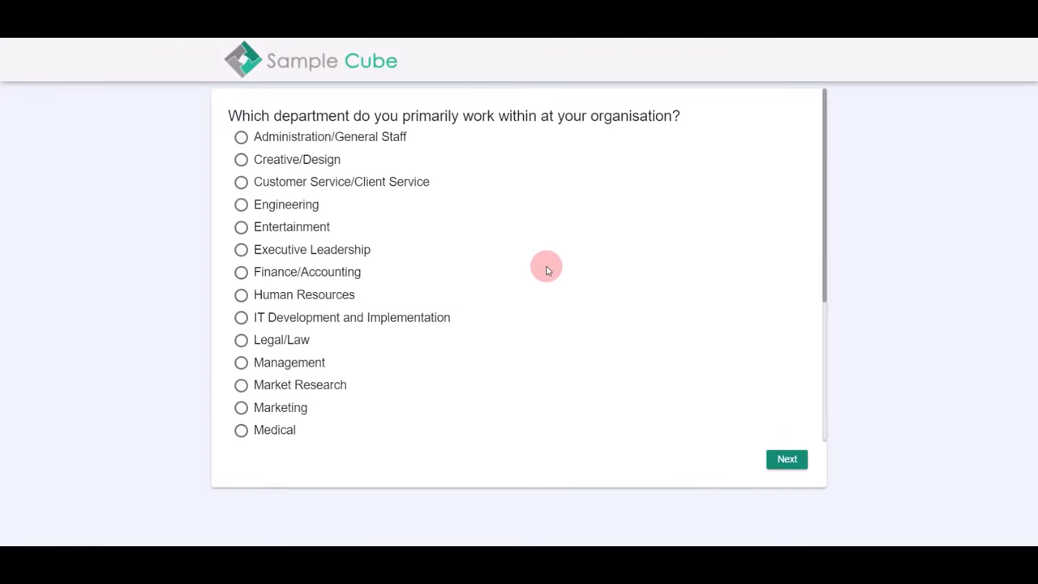
pyautogui.click(289, 257)
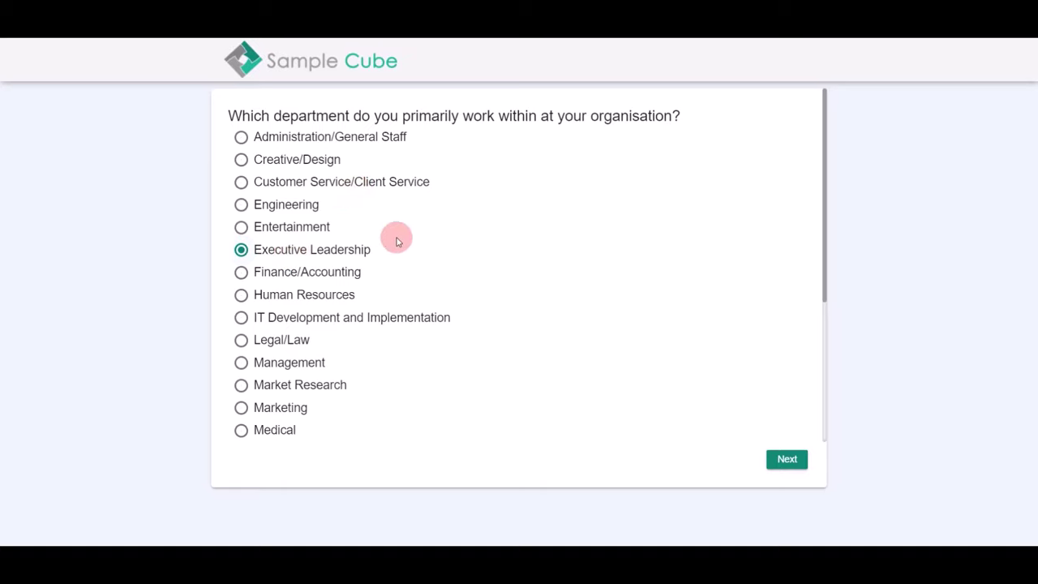
pyautogui.click(785, 458)
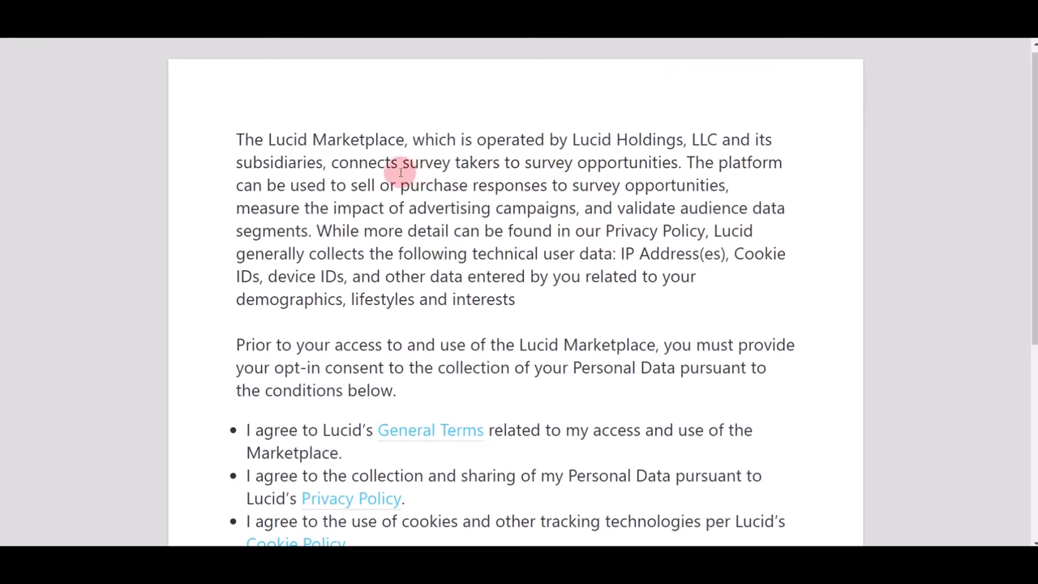
# - Tick 'I agree and consent to all of the above' and continue past the consent page
pyautogui.scroll(-3, 399, 174)
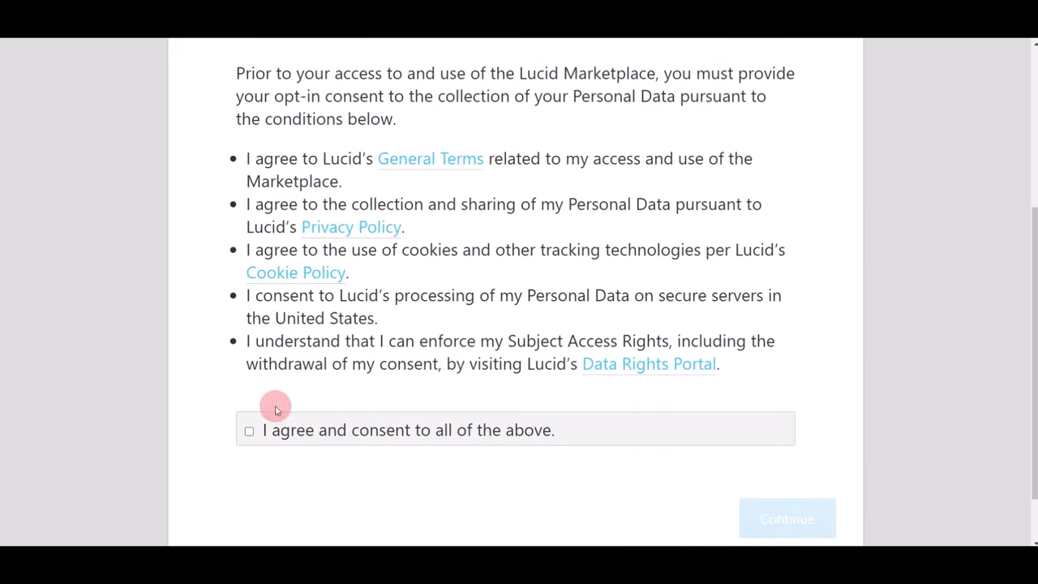
pyautogui.click(249, 431)
pyautogui.scroll(-1, 689, 373)
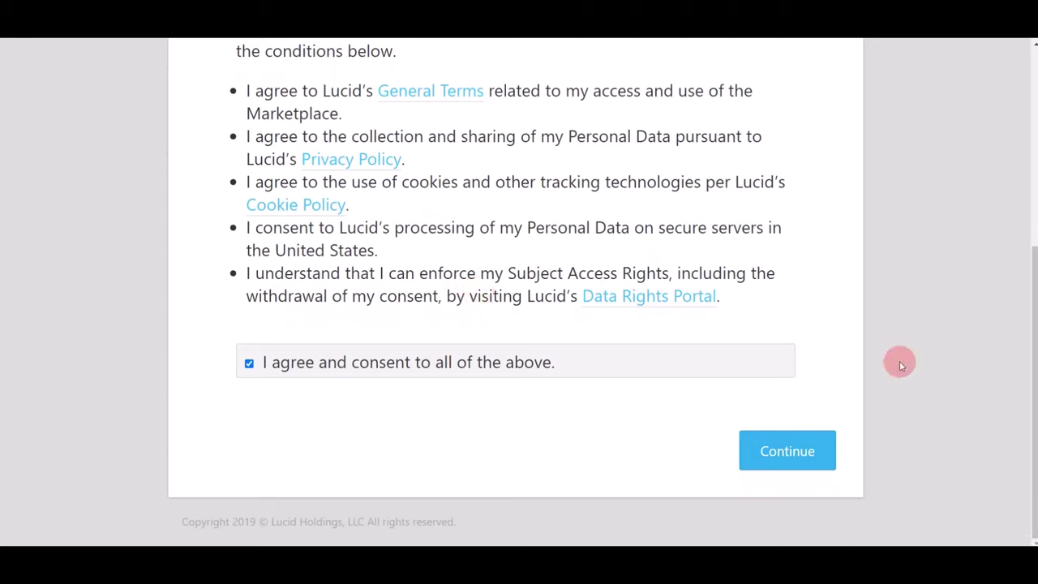
pyautogui.click(798, 471)
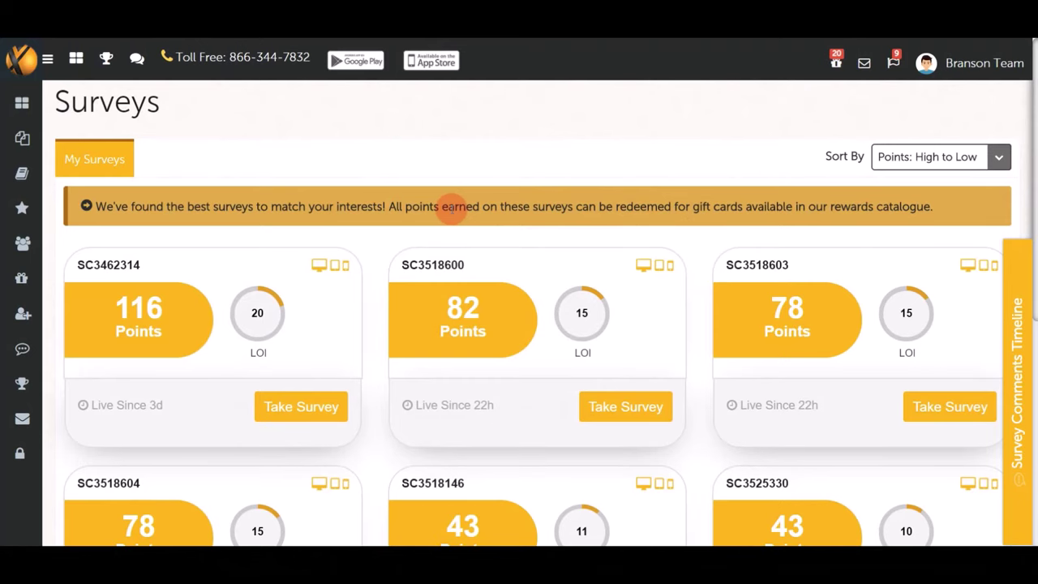
# - Scroll through the sorted survey cards, topped by 116-, 82- and 78-point surveys
pyautogui.scroll(-1, 460, 206)
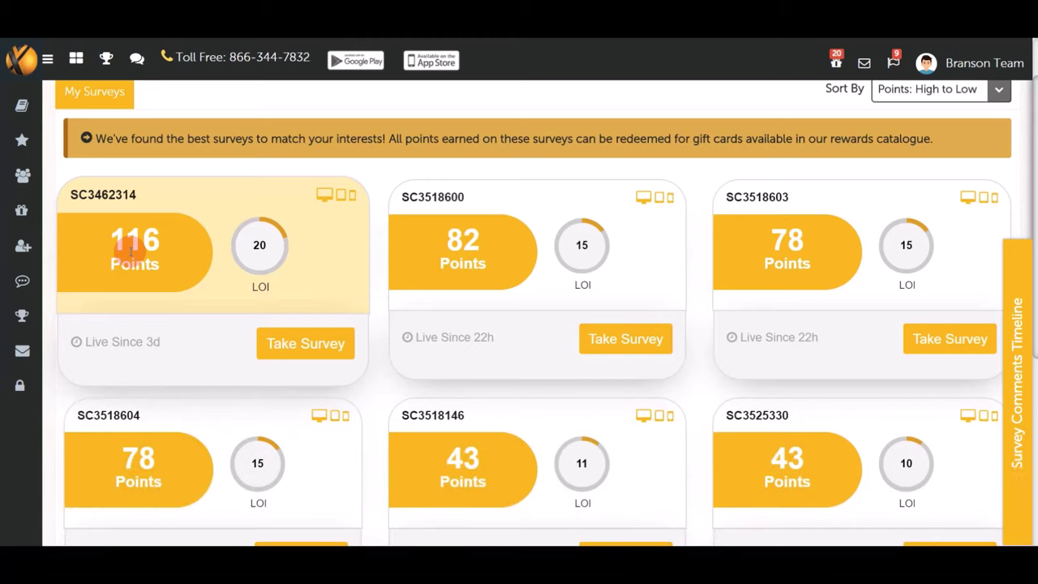
pyautogui.scroll(1, 729, 167)
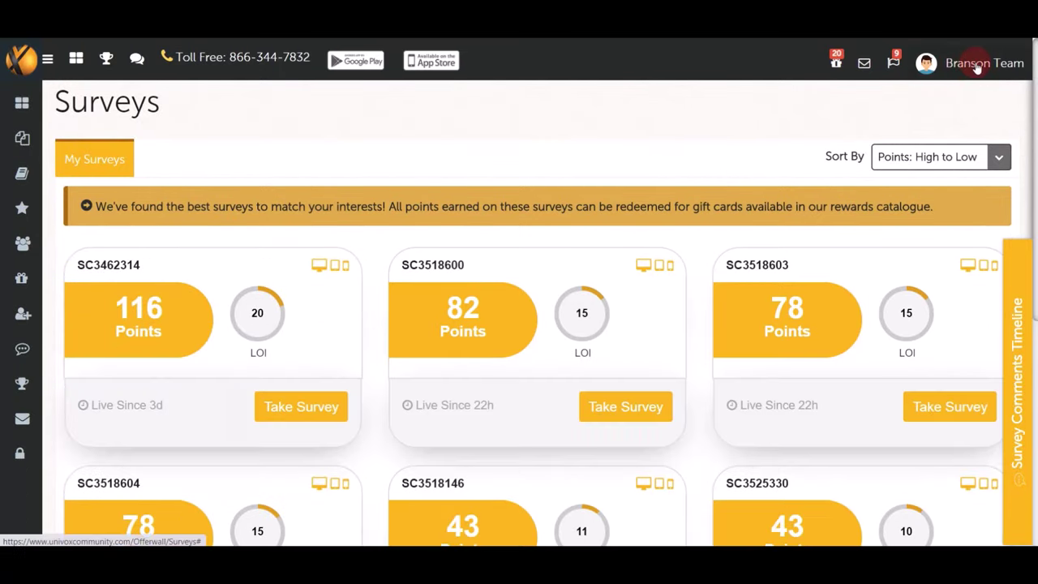
# - Open the Account details page from the profile name menu at top right
pyautogui.click(976, 68)
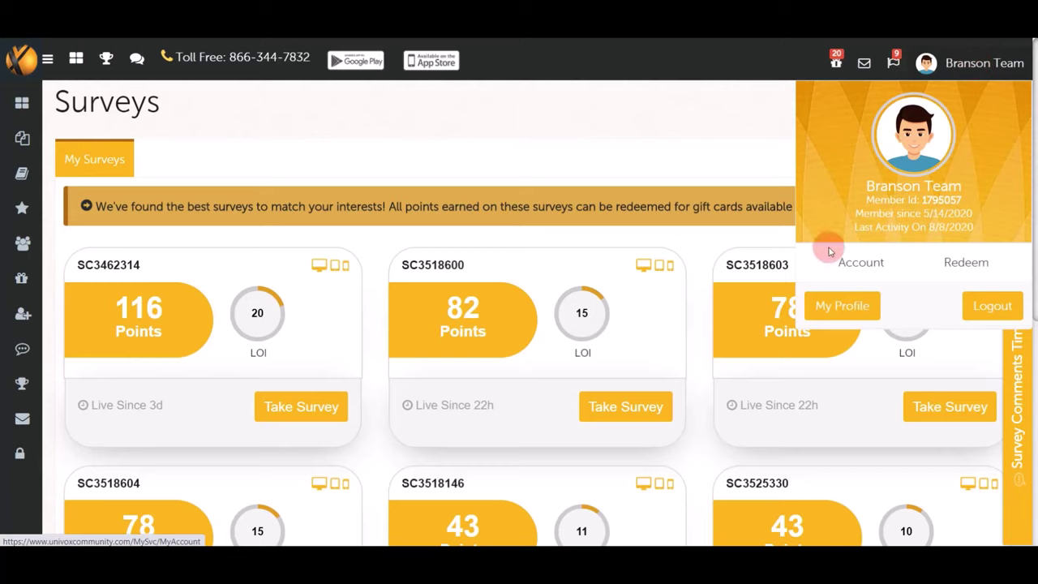
pyautogui.click(859, 261)
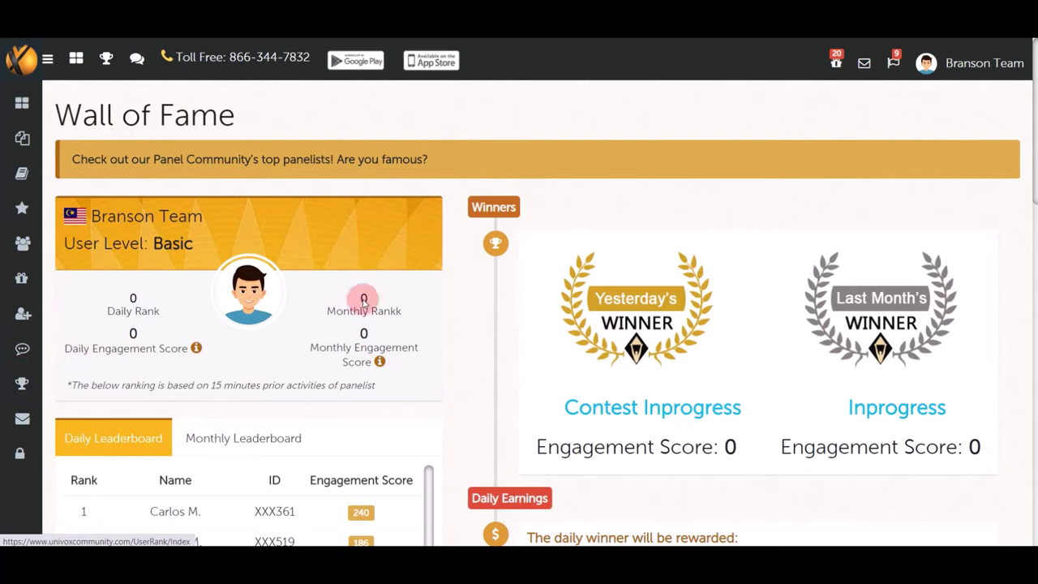
# - Scroll down the Daily Leaderboard, highlighting its Engagement Score column heading twice
pyautogui.scroll(-3, 340, 268)
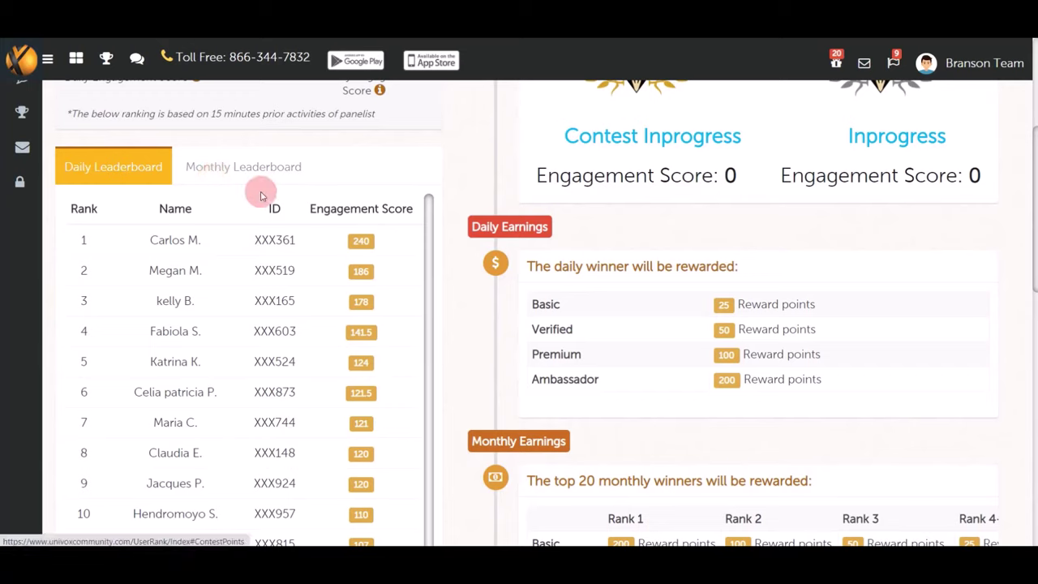
pyautogui.moveTo(314, 208); pyautogui.dragTo(410, 209)
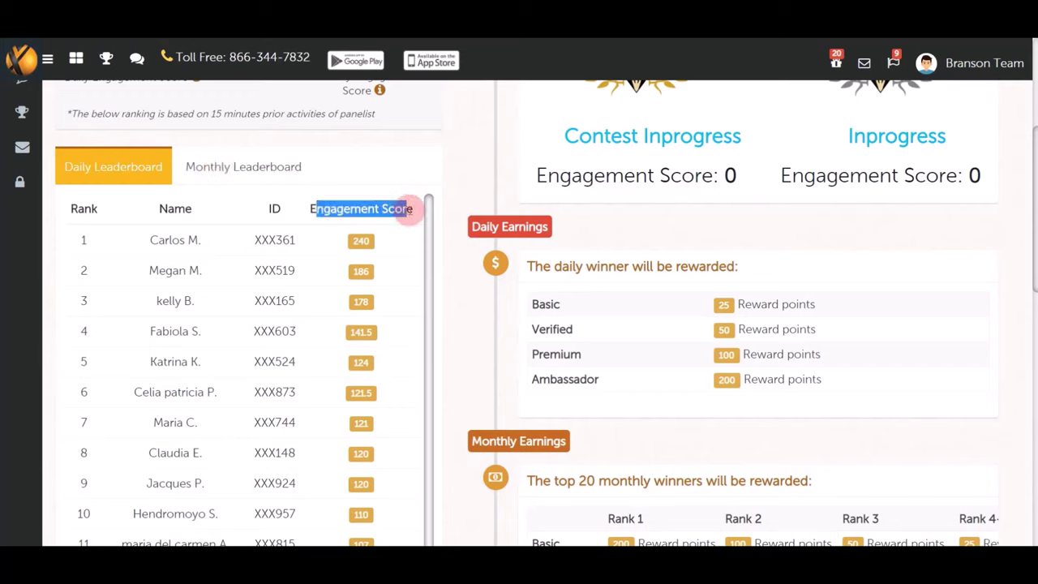
pyautogui.click(369, 228)
pyautogui.scroll(-2, 398, 204)
pyautogui.scroll(-5, 319, 297)
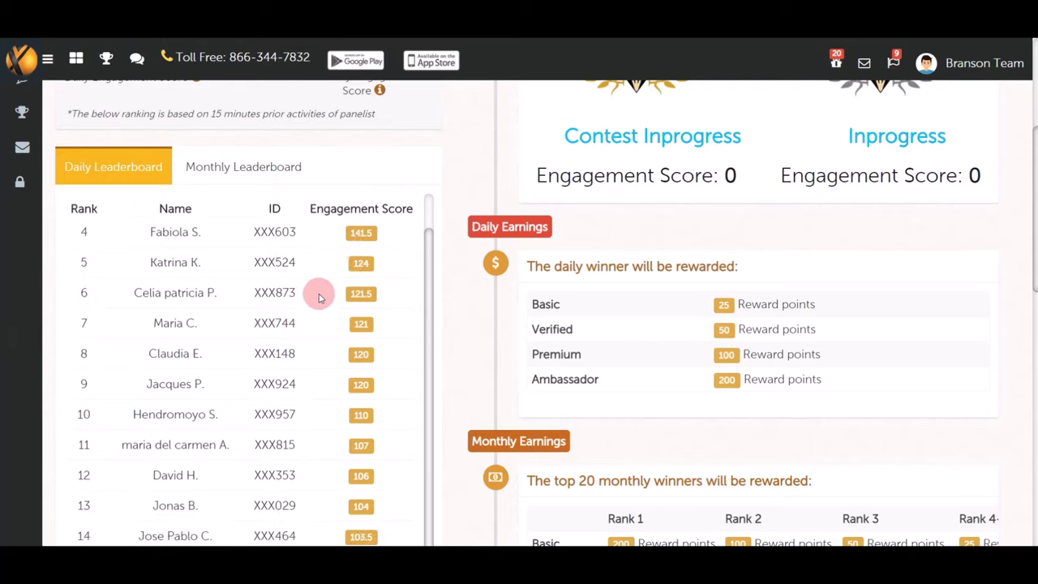
pyautogui.moveTo(307, 208); pyautogui.dragTo(403, 208)
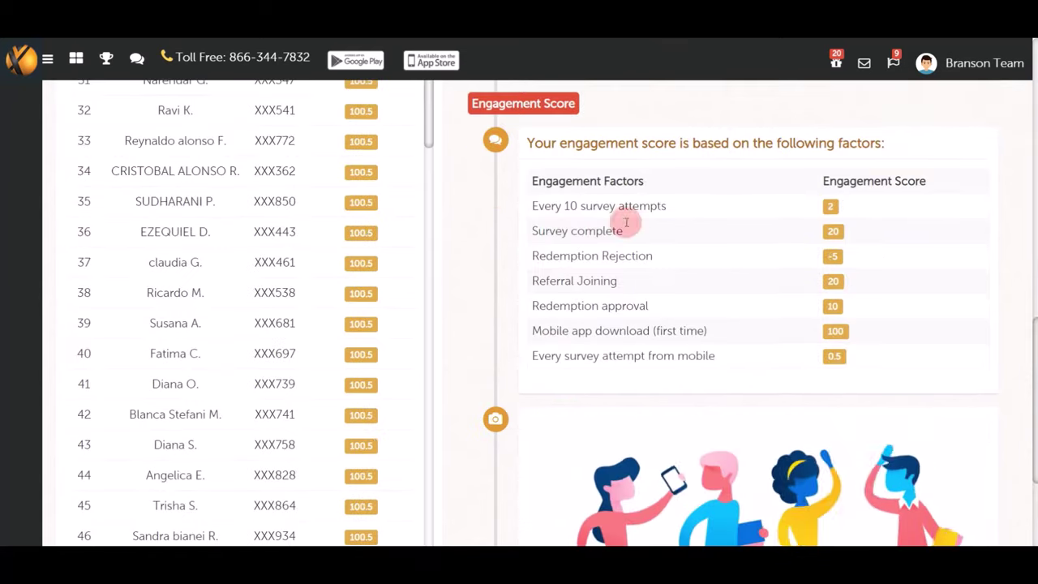
# - Highlight the scoring factors: every 10 survey attempts 2, survey complete 20, referral joining 20
pyautogui.scroll(-10, 568, 203)
pyautogui.moveTo(531, 204); pyautogui.dragTo(753, 209)
pyautogui.doubleClick(829, 206)
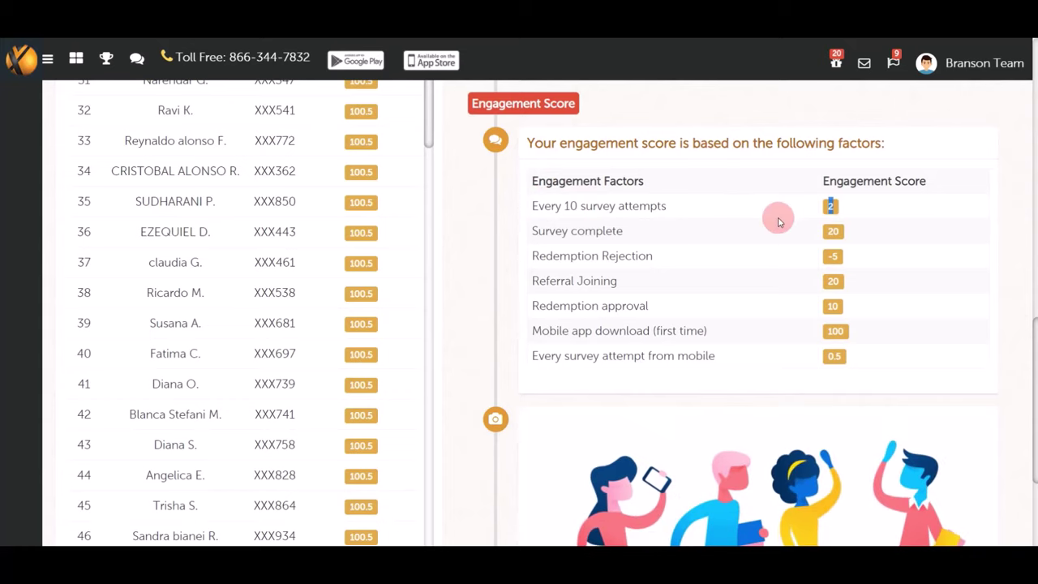
pyautogui.moveTo(641, 229); pyautogui.dragTo(537, 231)
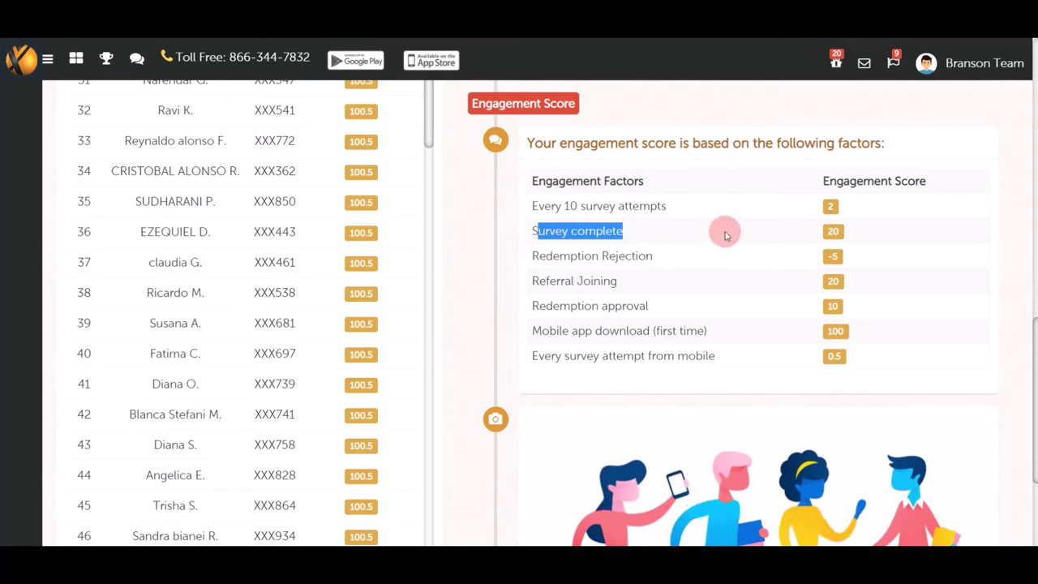
pyautogui.click(831, 231)
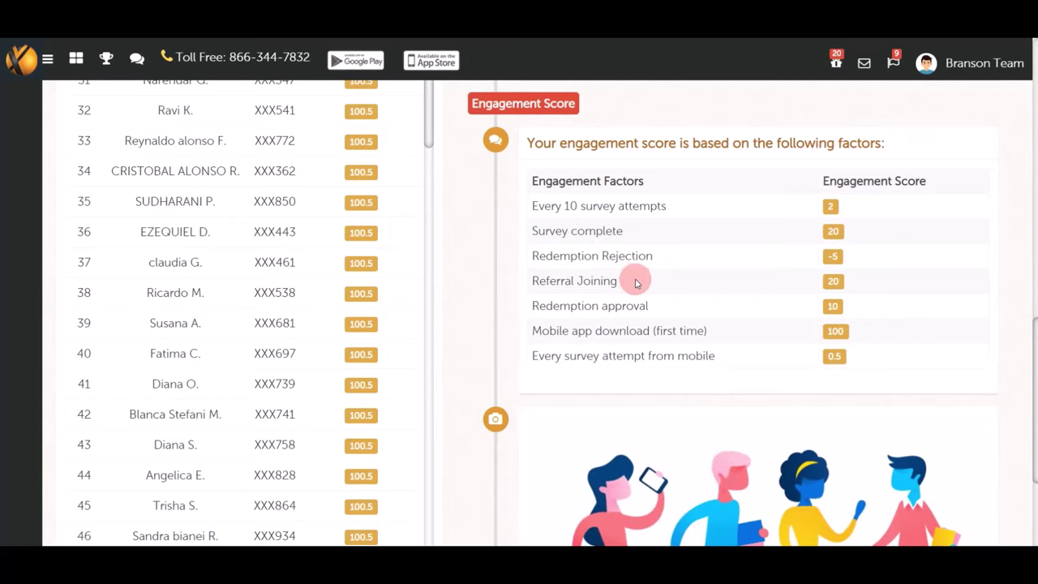
pyautogui.moveTo(629, 282); pyautogui.dragTo(535, 279)
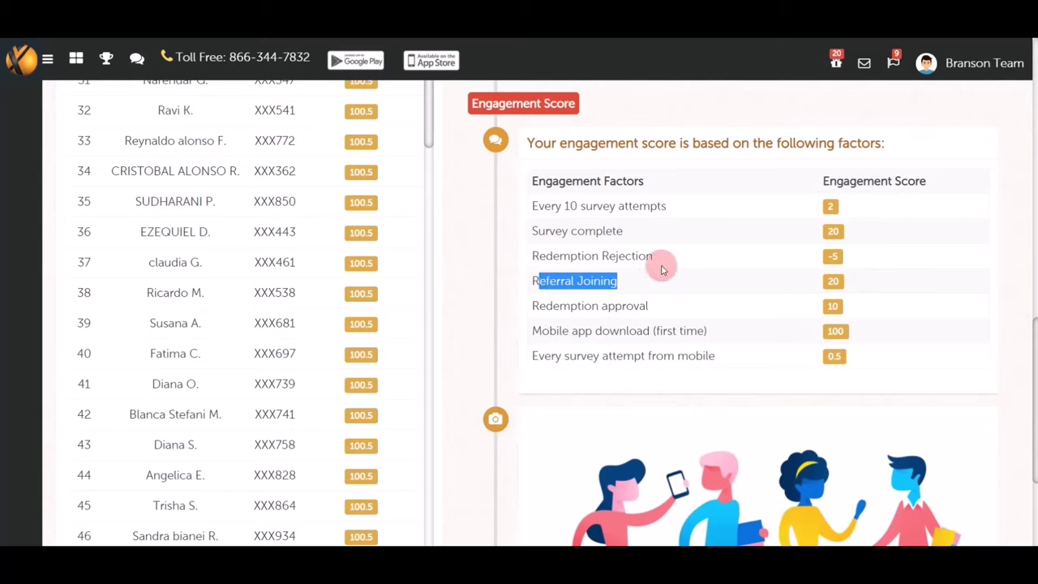
pyautogui.moveTo(827, 281); pyautogui.dragTo(840, 281)
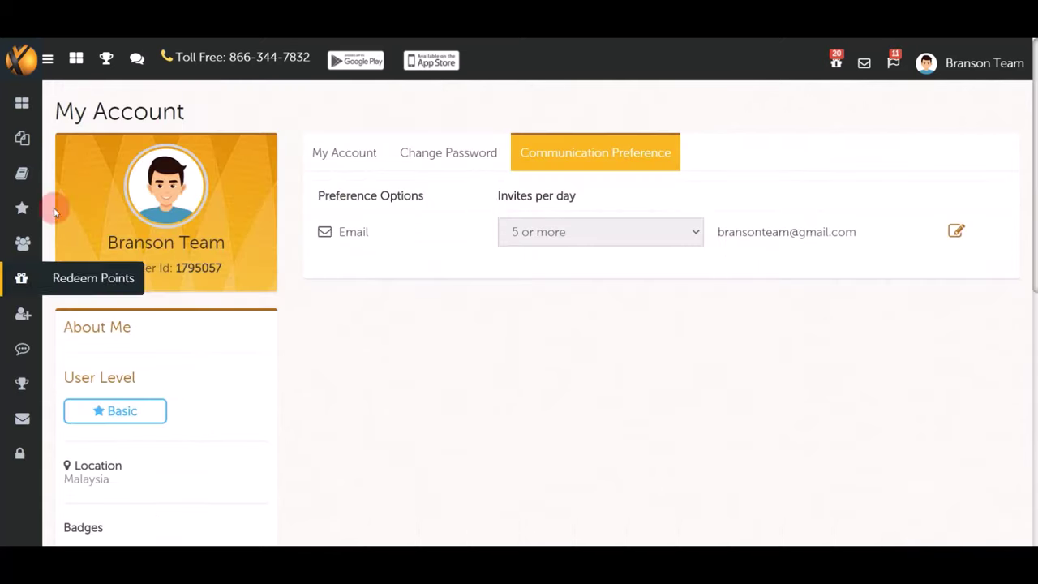
# - On the Refer a Friend page, highlight the Earn $1 per signup offer and copy the unique referral link
pyautogui.click(30, 315)
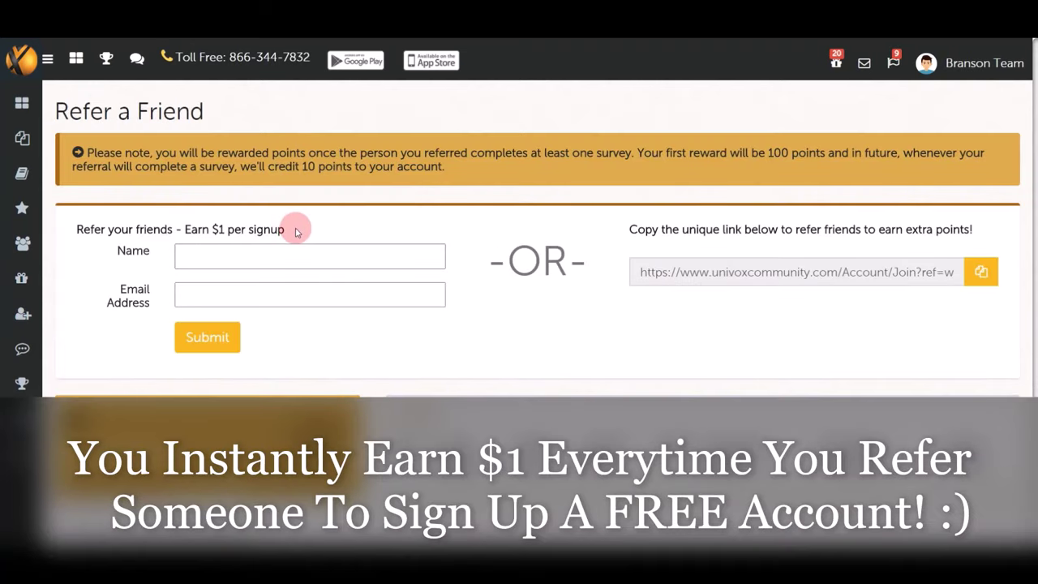
pyautogui.moveTo(294, 231); pyautogui.dragTo(197, 229)
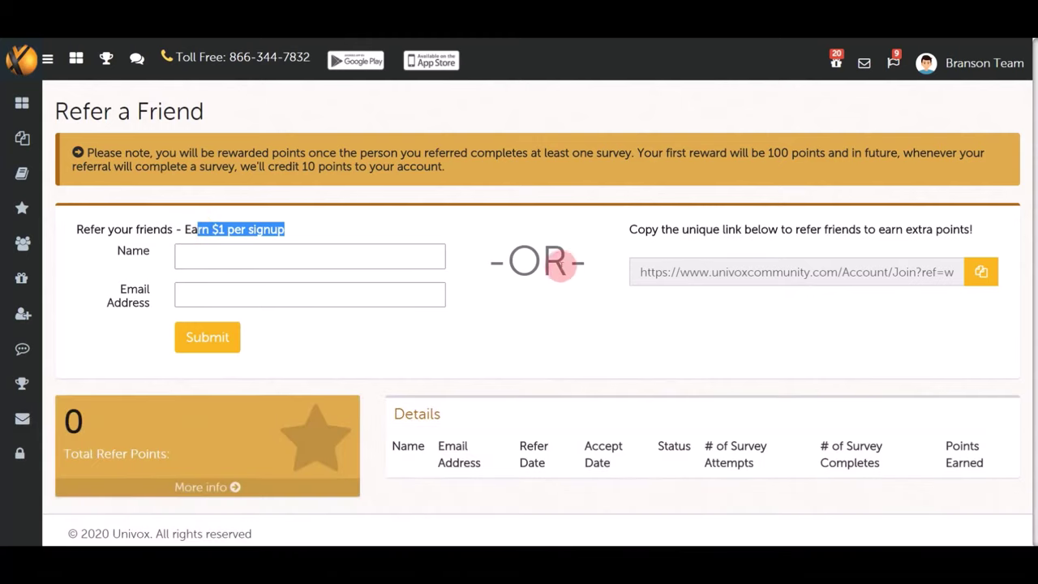
pyautogui.moveTo(615, 229); pyautogui.dragTo(869, 230)
pyautogui.moveTo(220, 230); pyautogui.dragTo(211, 230)
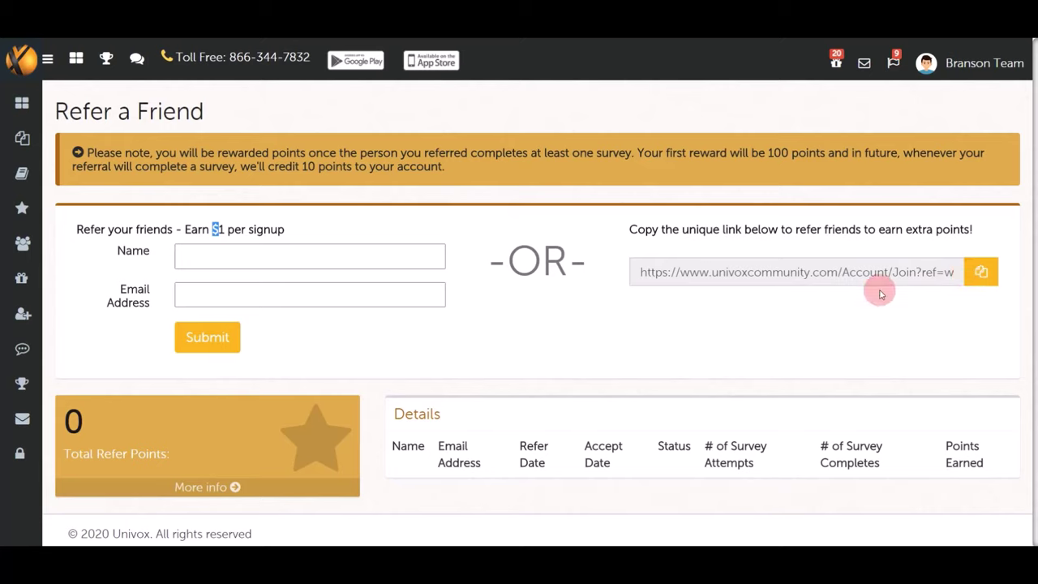
pyautogui.click(981, 274)
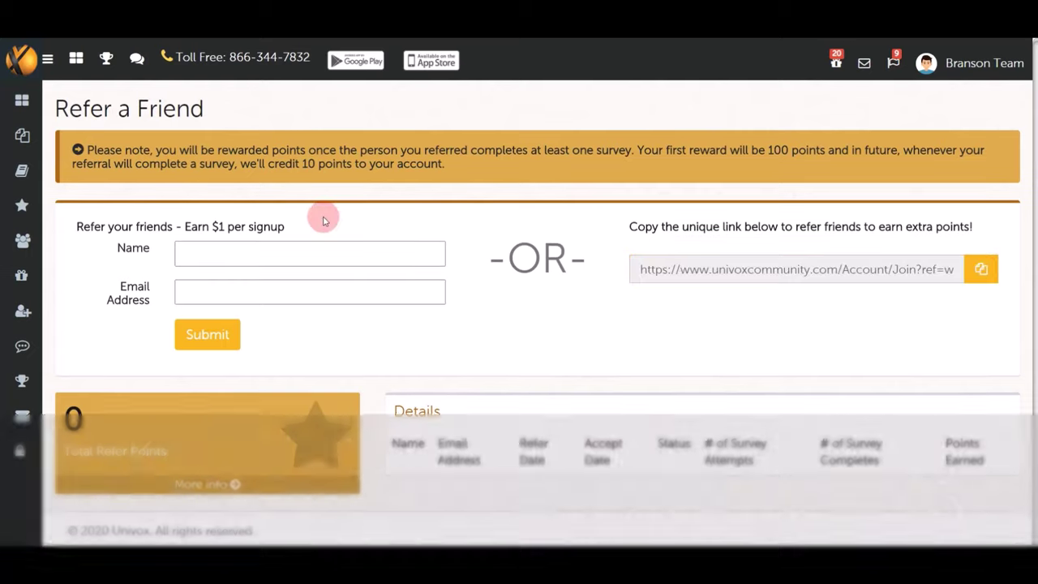
# - Highlight the $1 signup reward, then the 20-point Referral Joining badge in the Engagement Score table
pyautogui.moveTo(238, 225); pyautogui.dragTo(214, 227)
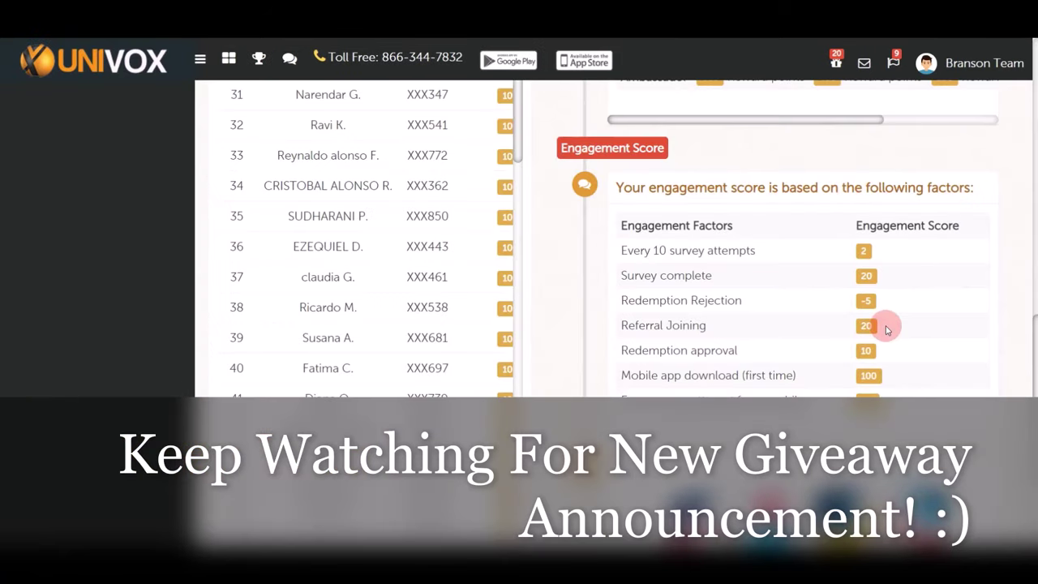
pyautogui.moveTo(867, 326); pyautogui.dragTo(861, 325)
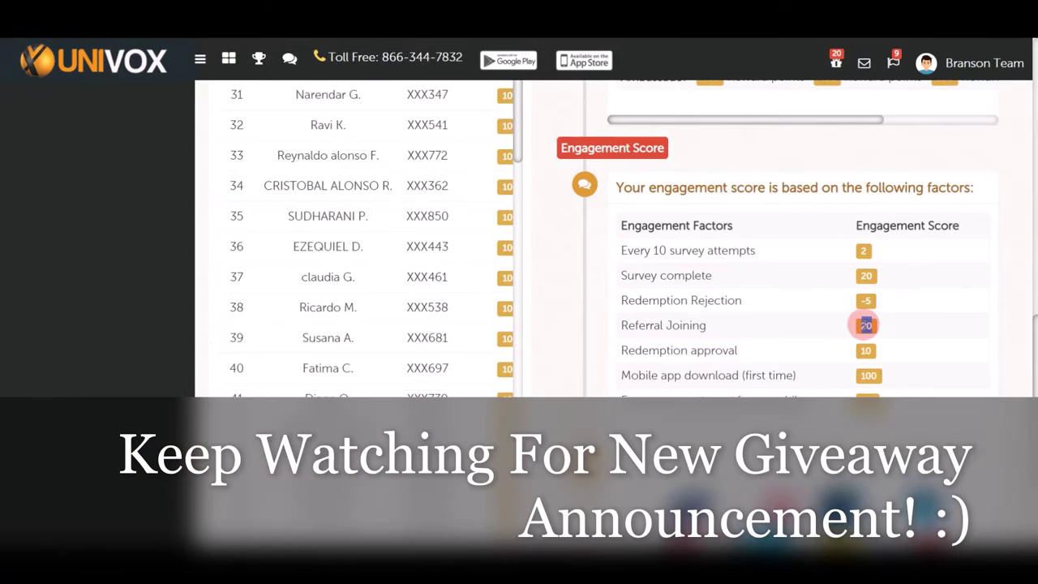